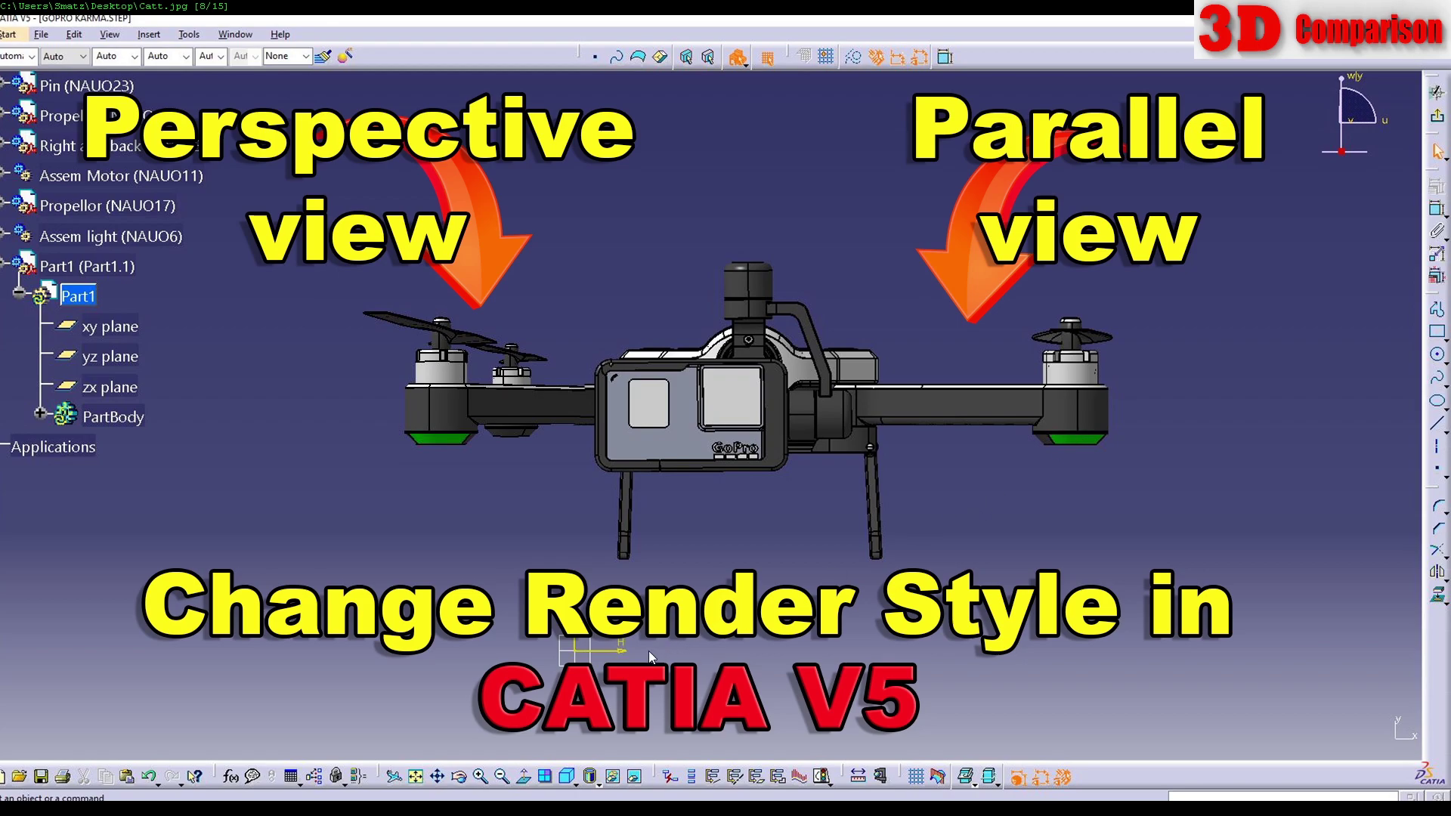
Leave the title image and switch the drone assembly's render style from Parallel to Perspective.
{"action": "scroll", "coordinate": [589, 628], "scroll_direction": "up", "scroll_amount": 1}
{"action": "double_click", "coordinate": [570, 615]}
{"action": "key", "text": "alt+Tab"}
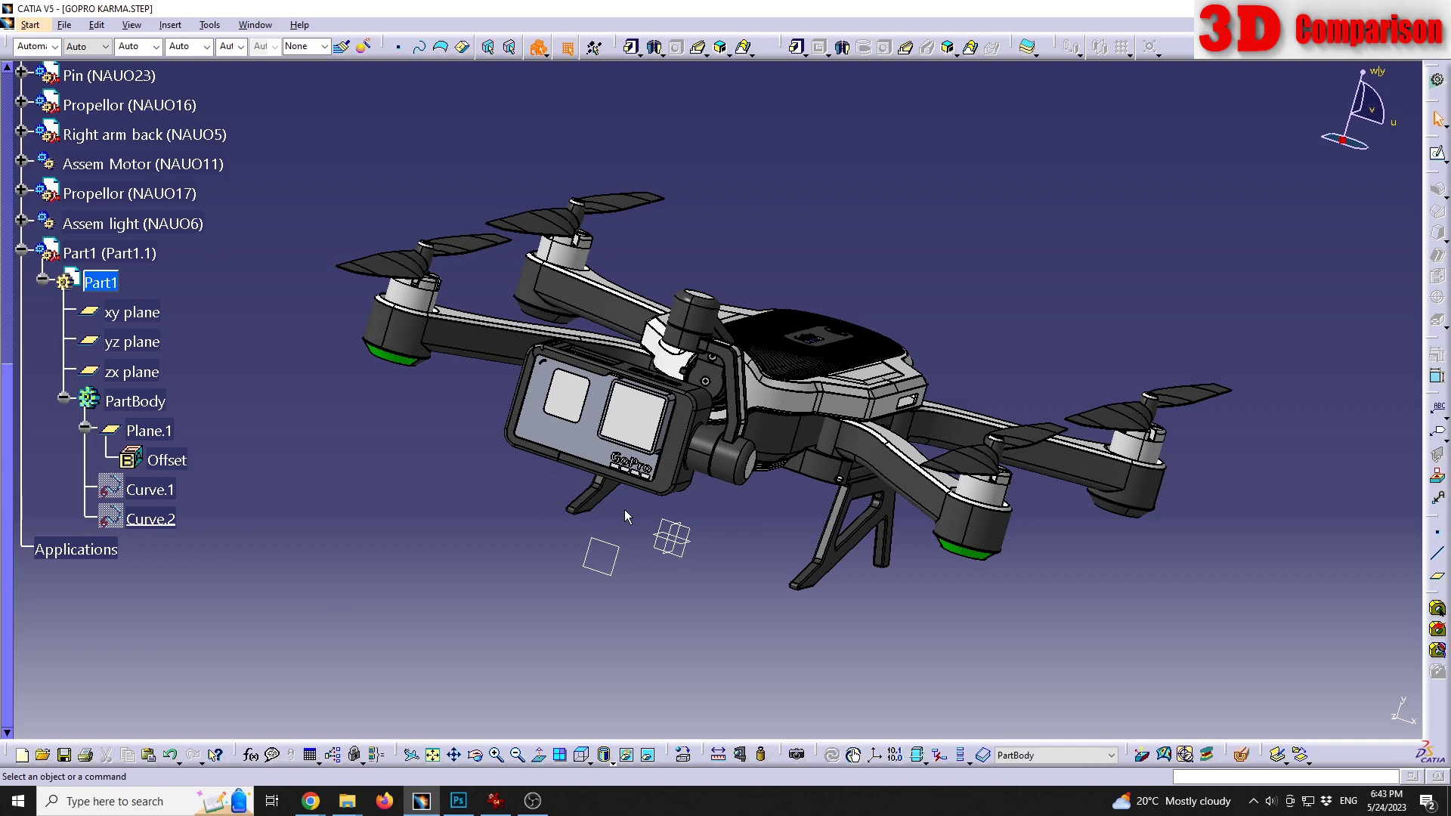
{"action": "left_click", "coordinate": [133, 25]}
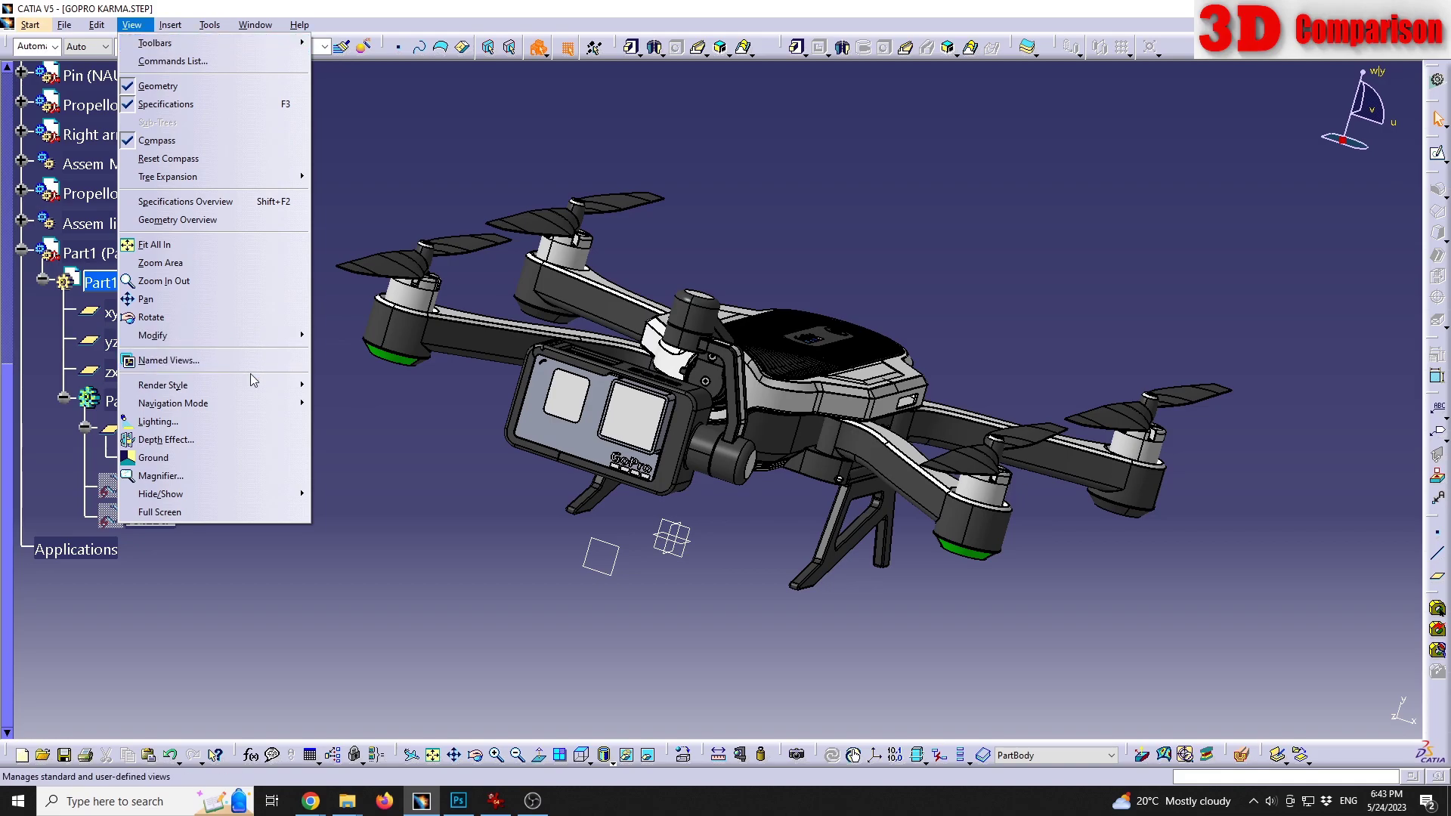
{"action": "mouse_move", "coordinate": [250, 384]}
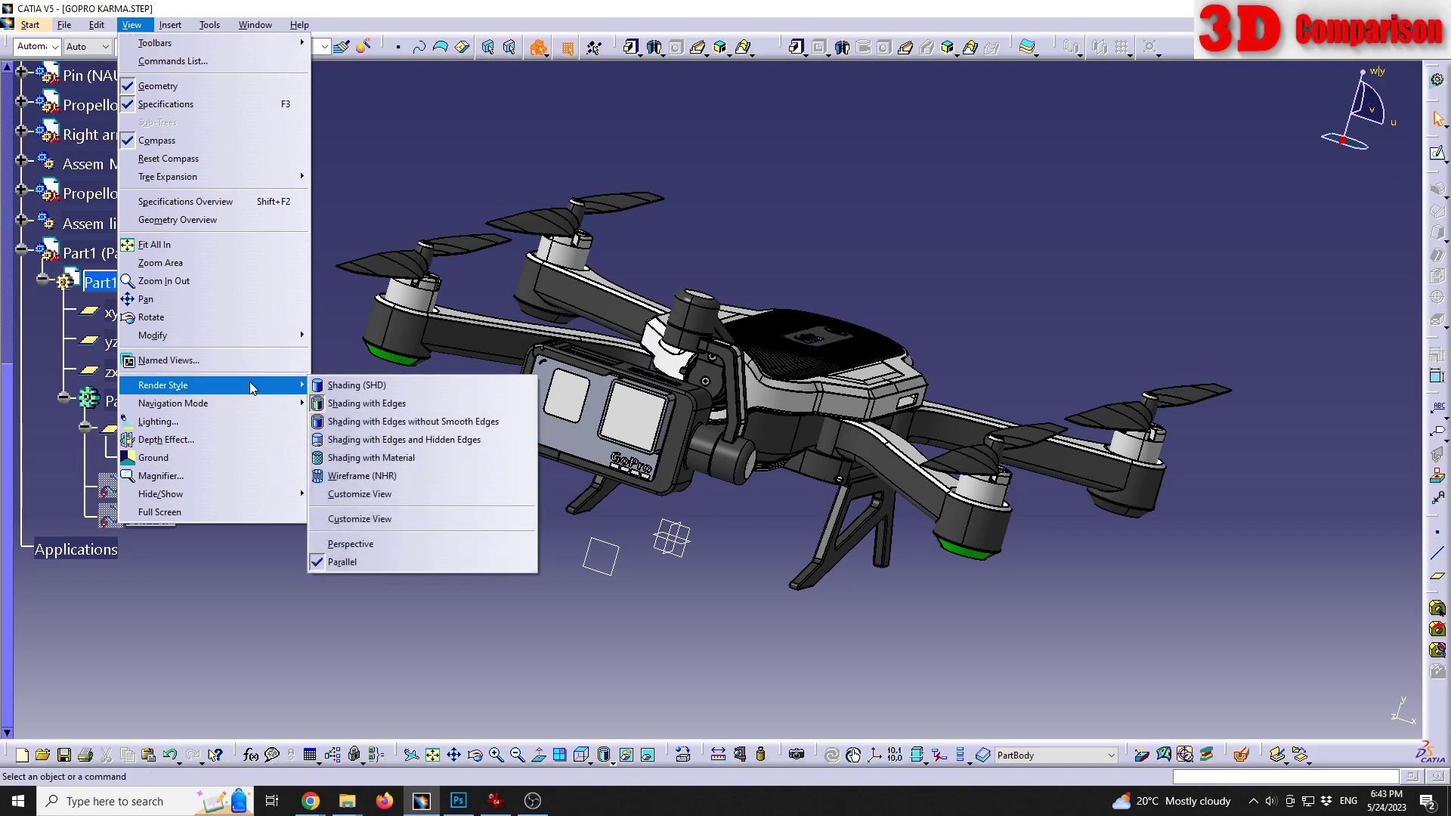
{"action": "left_click", "coordinate": [379, 544]}
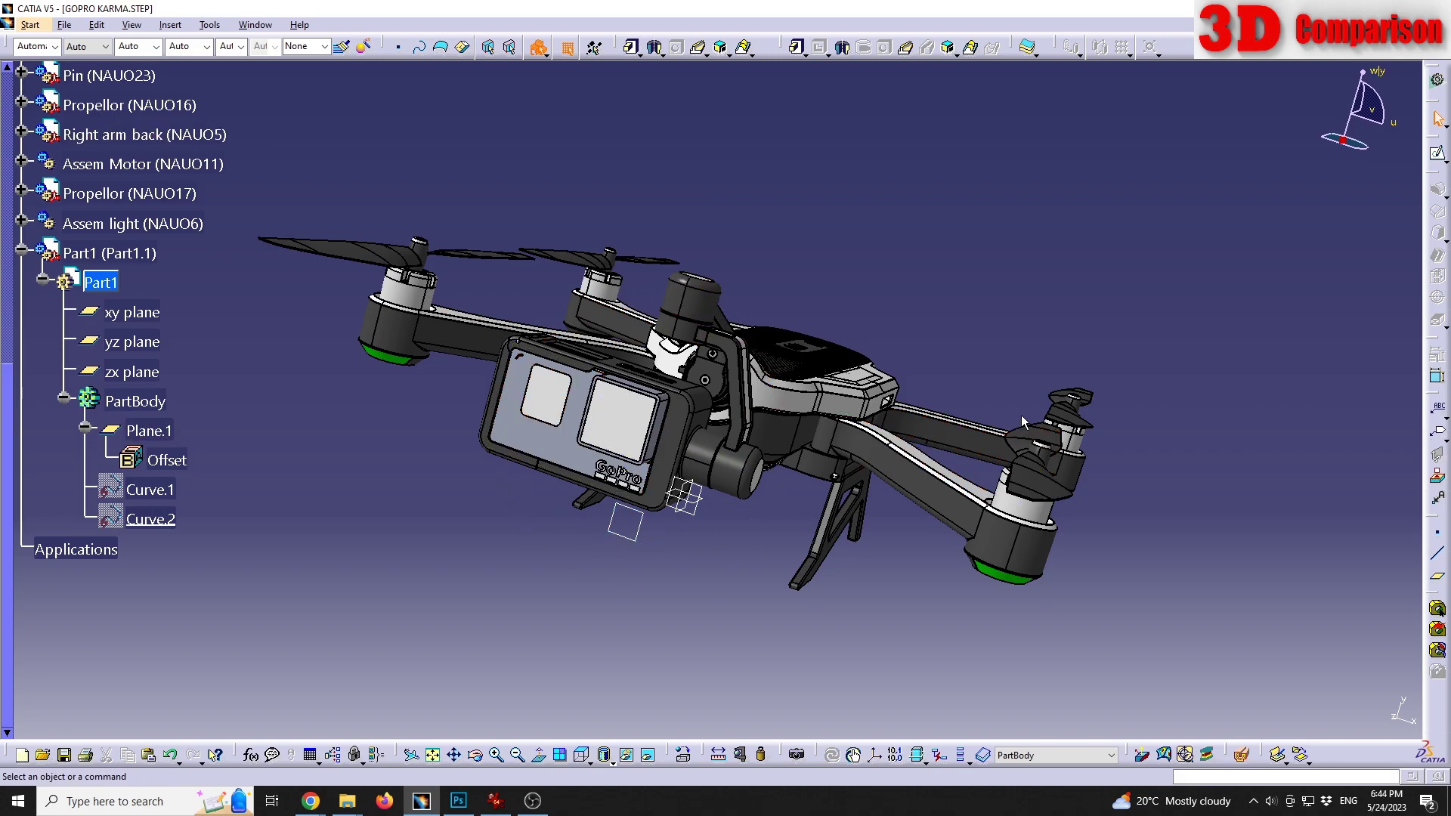
Orbit the drone, compare it in Parallel projection, fit it all in view, then return to Perspective.
{"action": "middle_click_drag", "start_coordinate": [977, 260], "coordinate": [864, 312]}
{"action": "left_click", "coordinate": [131, 25]}
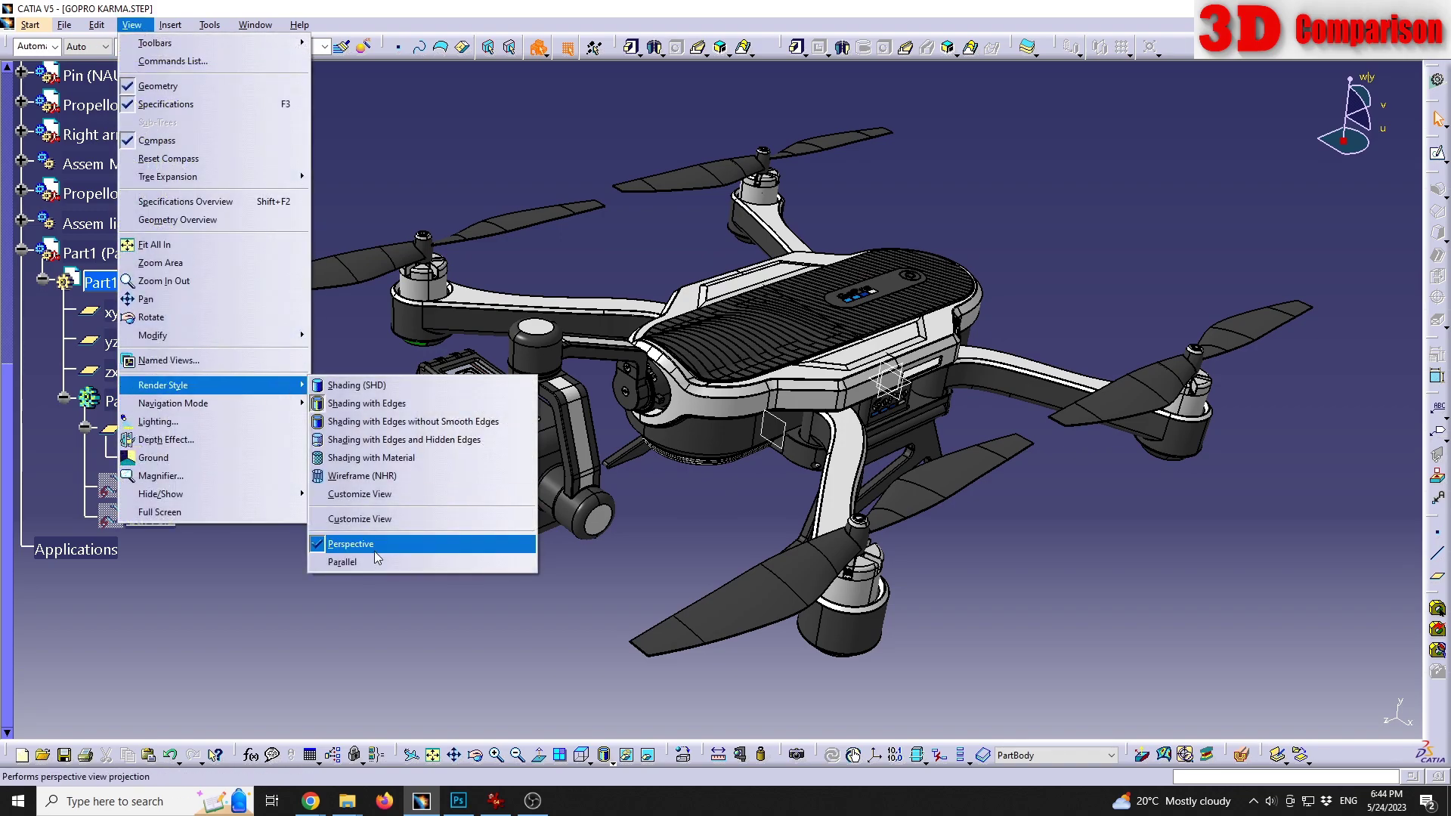
{"action": "left_click", "coordinate": [373, 564]}
{"action": "middle_click_drag", "start_coordinate": [802, 349], "coordinate": [775, 417]}
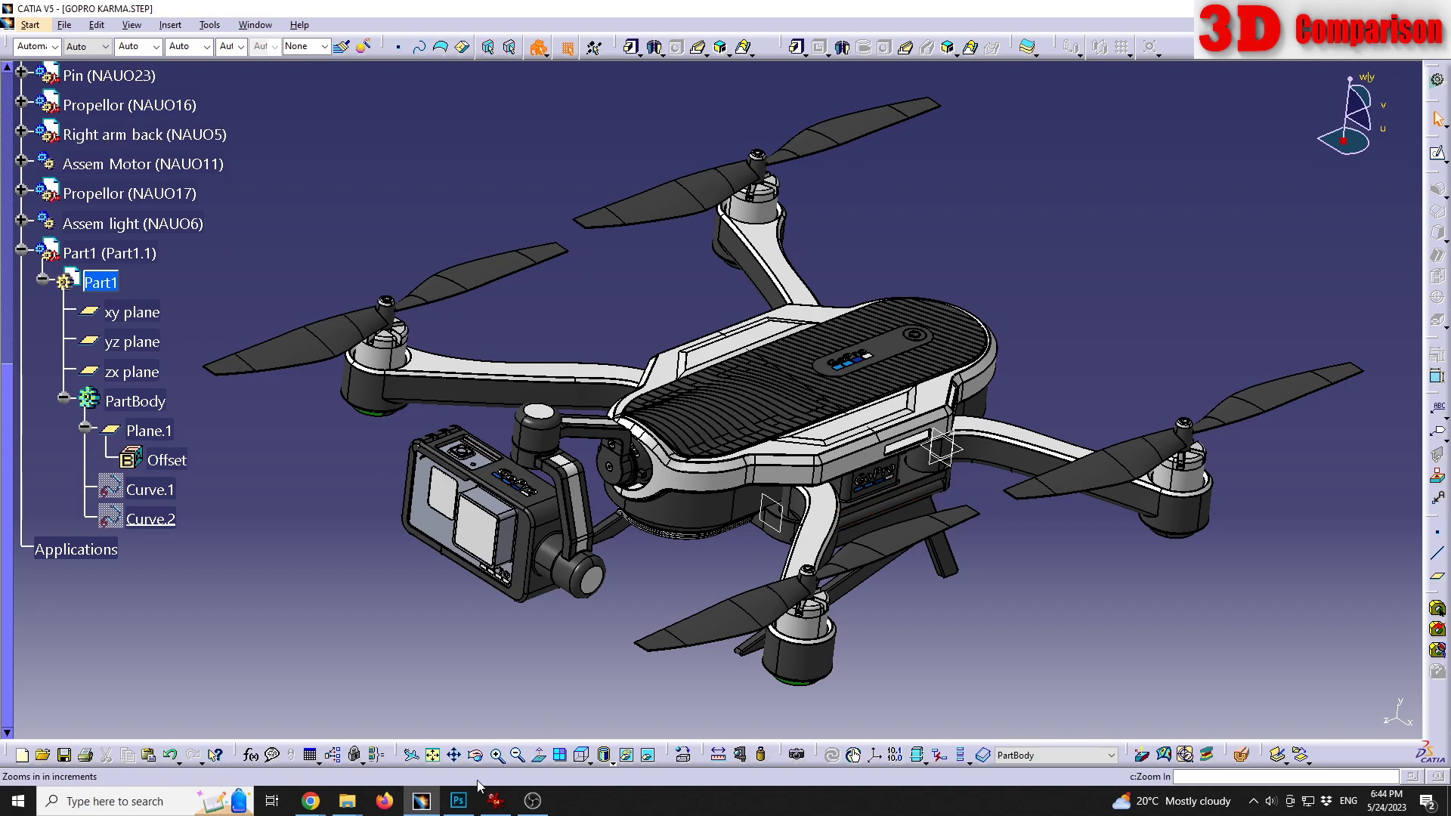
{"action": "left_click", "coordinate": [434, 761]}
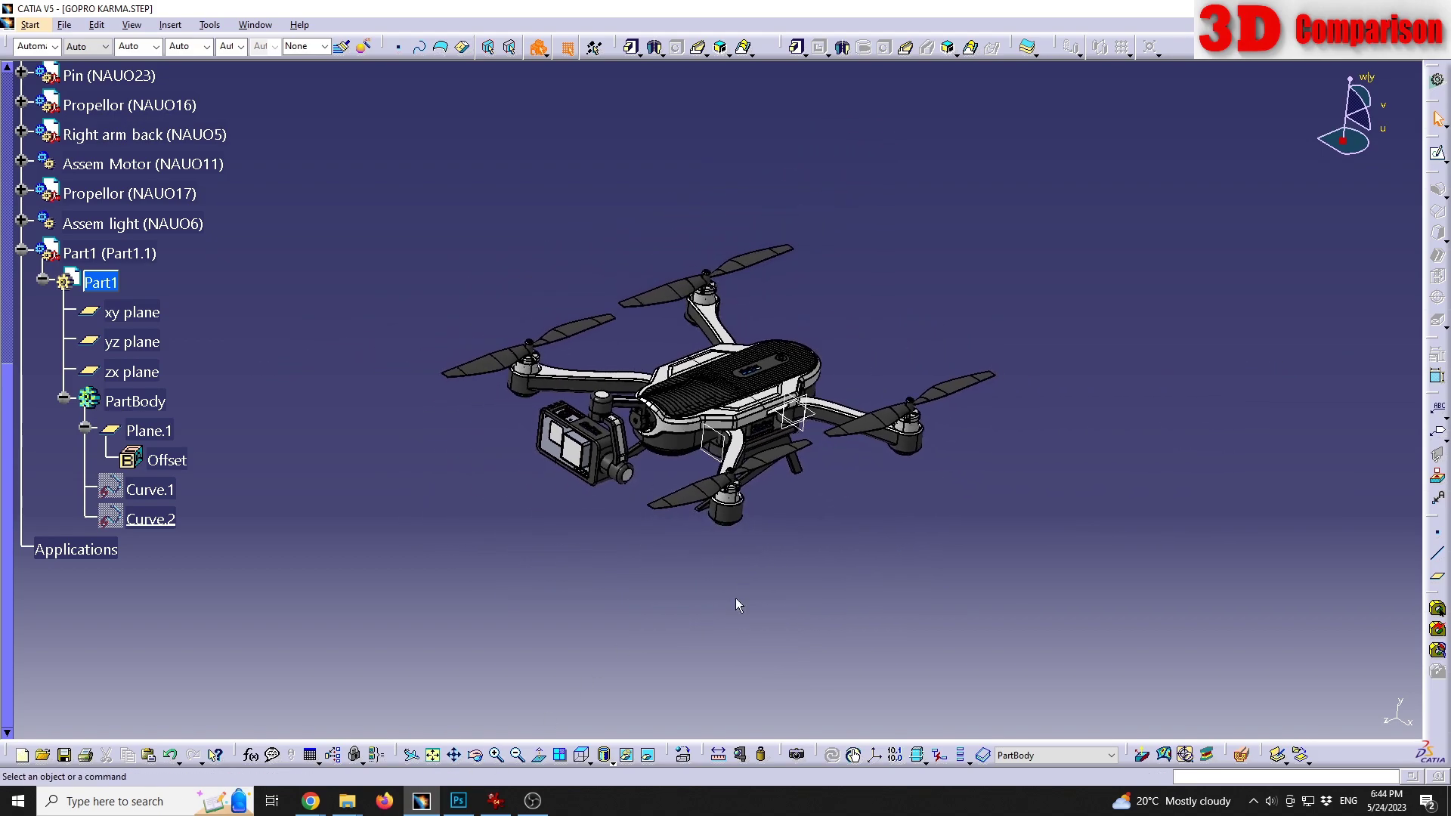
{"action": "left_click", "coordinate": [133, 25]}
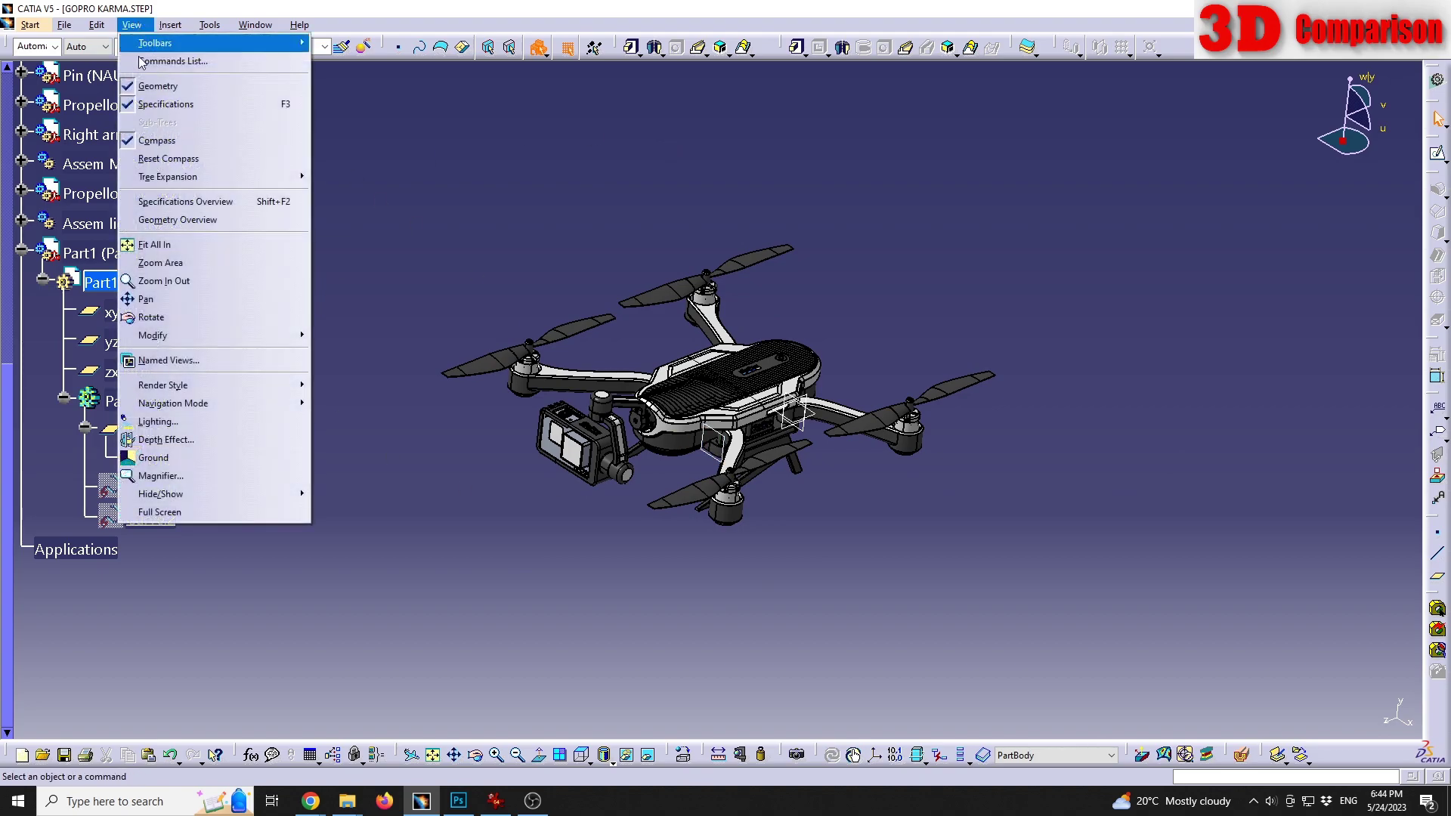
{"action": "mouse_move", "coordinate": [238, 394]}
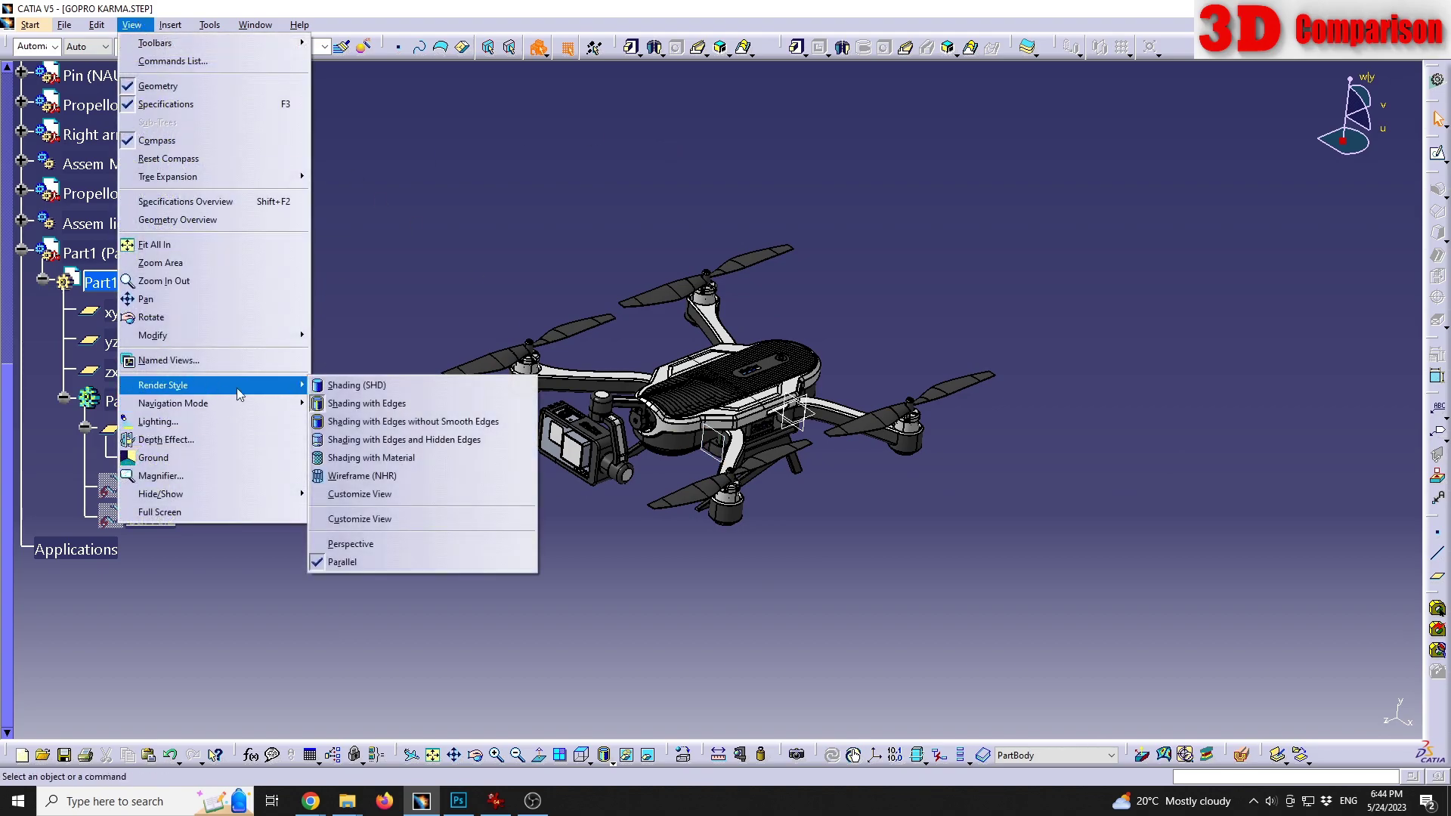
{"action": "left_click", "coordinate": [378, 542]}
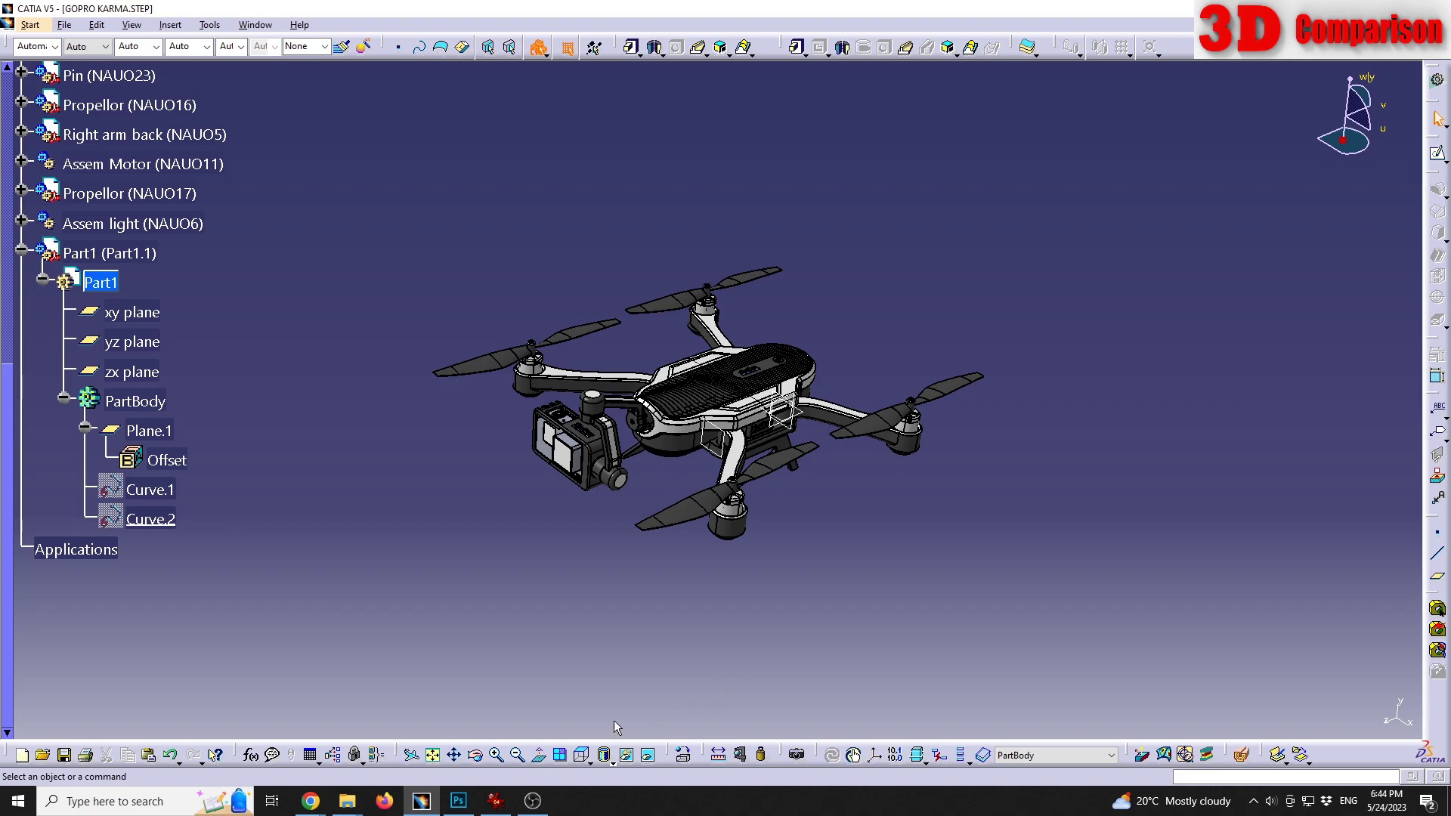
Show the drone from the standard Top view and switch its render style to Parallel.
{"action": "left_click", "coordinate": [584, 754]}
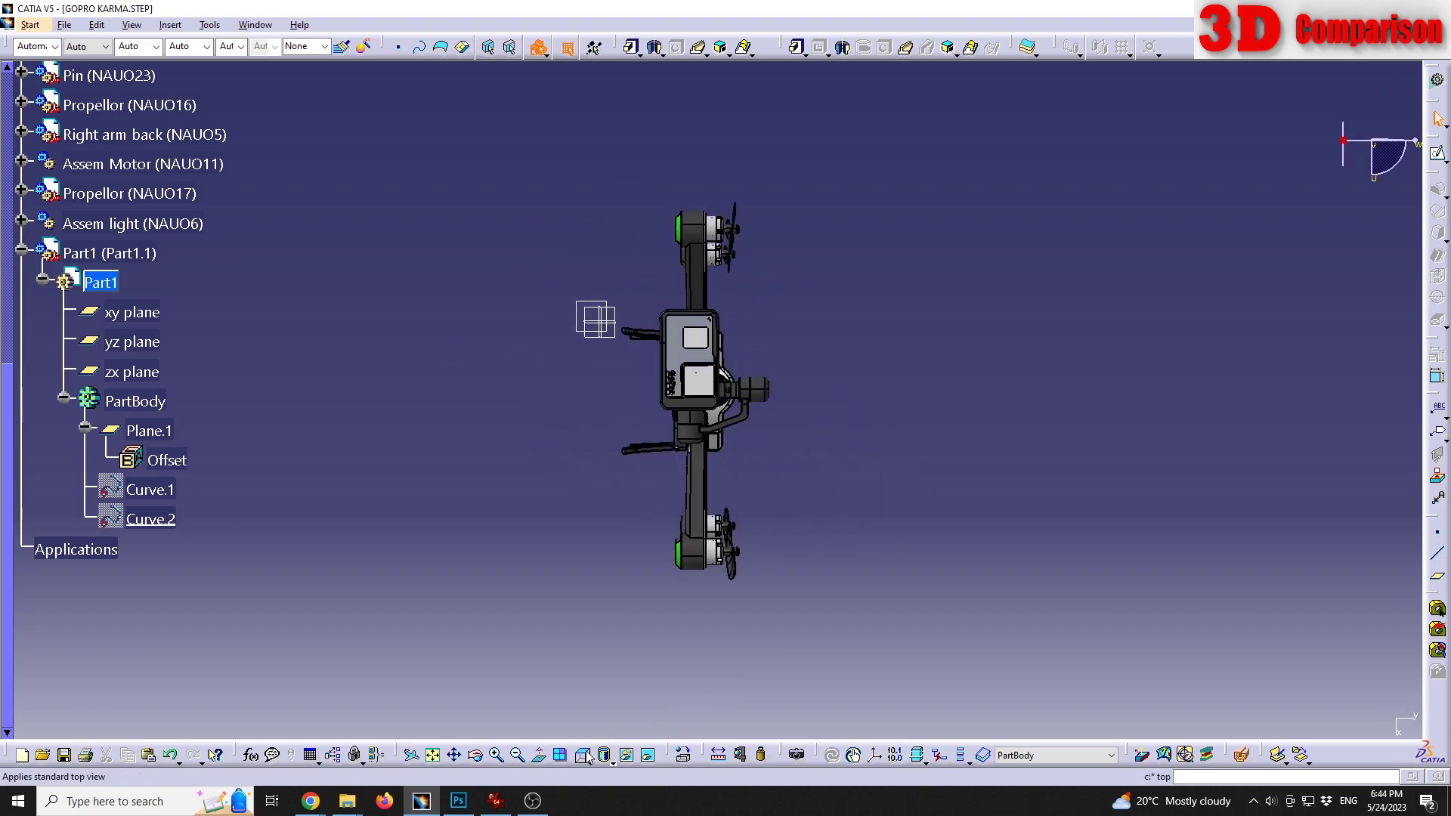
{"action": "middle_click_drag", "start_coordinate": [797, 323], "coordinate": [750, 310]}
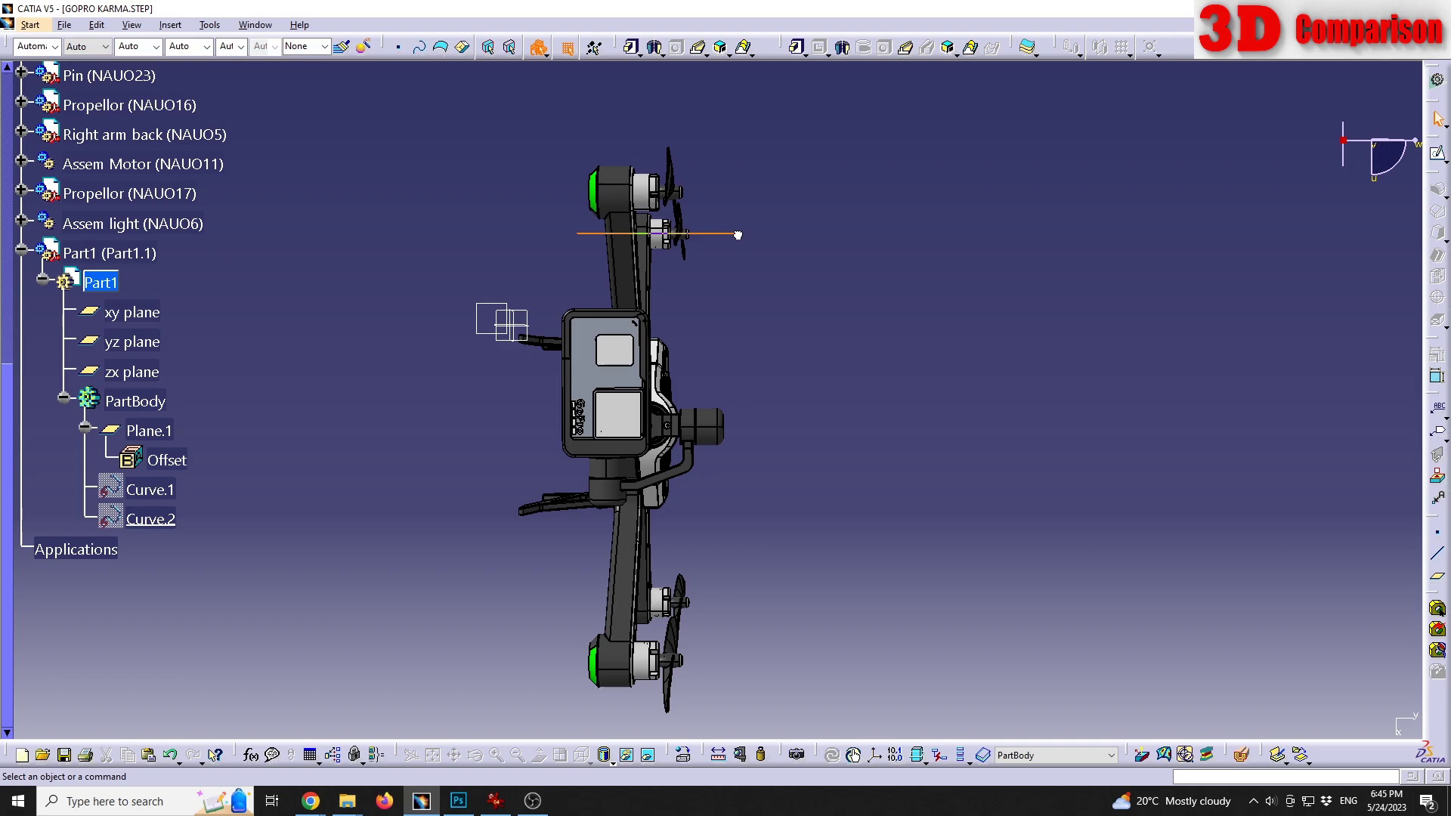
{"action": "left_click", "coordinate": [135, 25]}
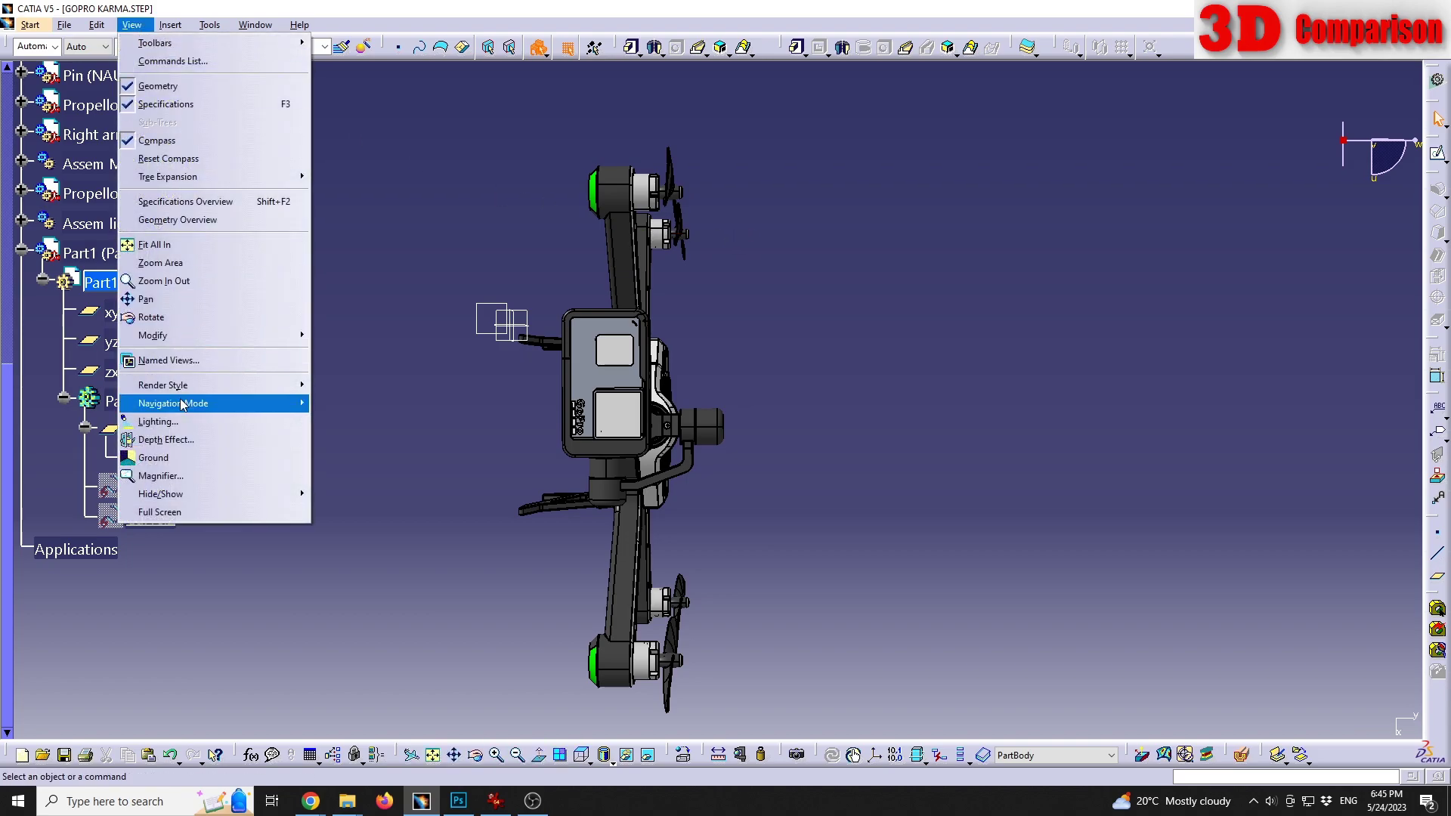
{"action": "mouse_move", "coordinate": [193, 382]}
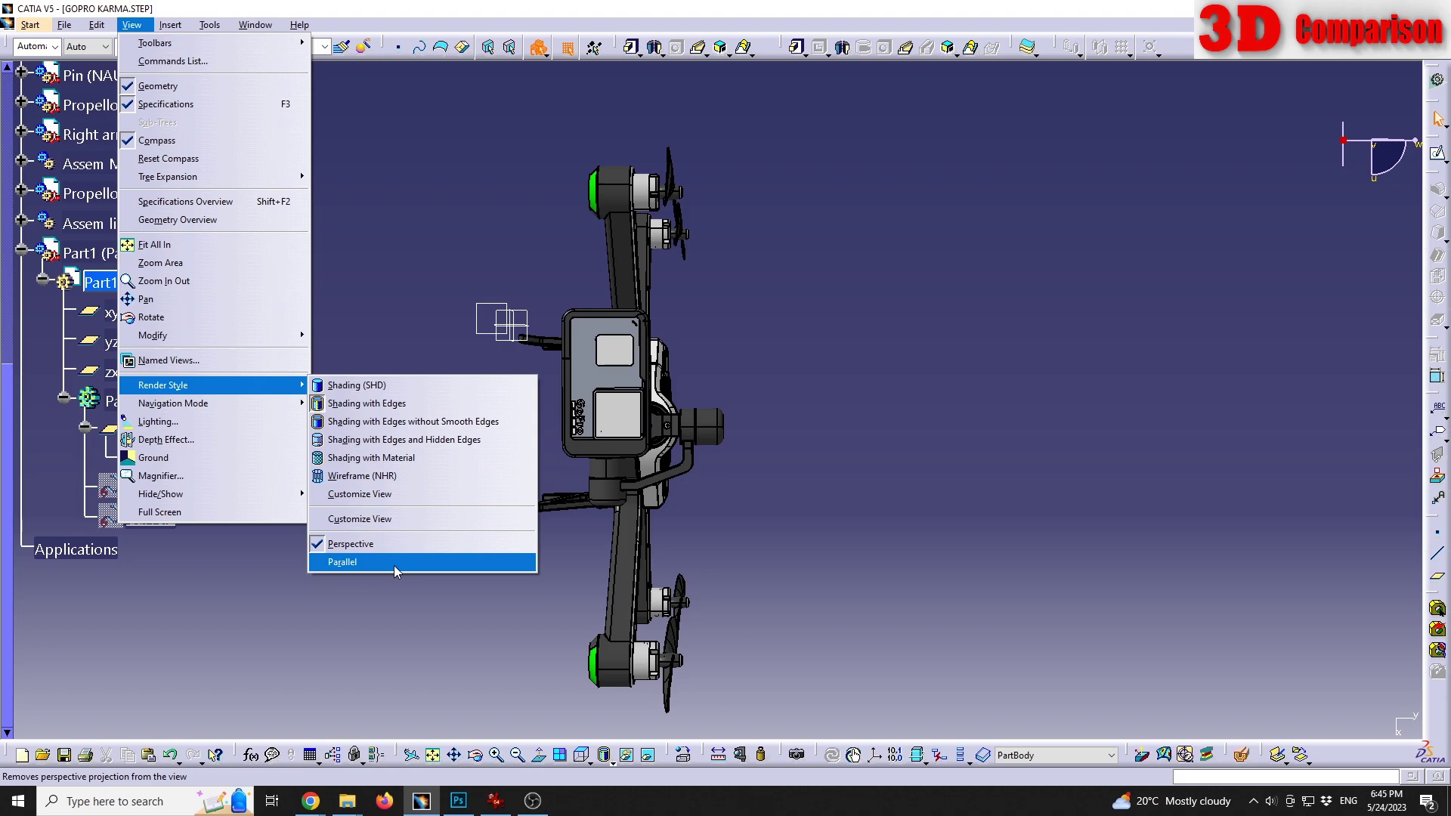
{"action": "left_click", "coordinate": [393, 564]}
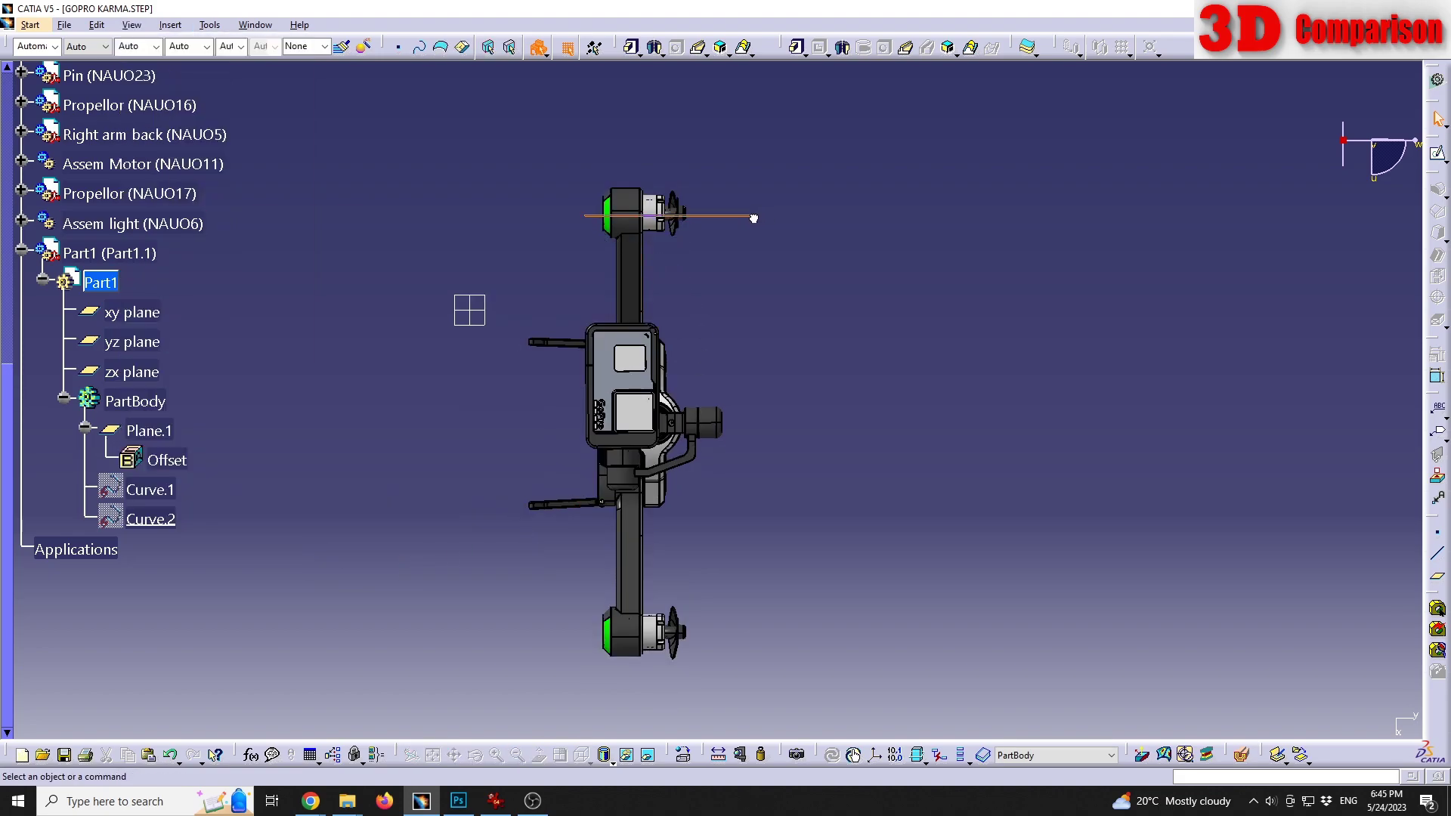
{"action": "left_click", "coordinate": [130, 26]}
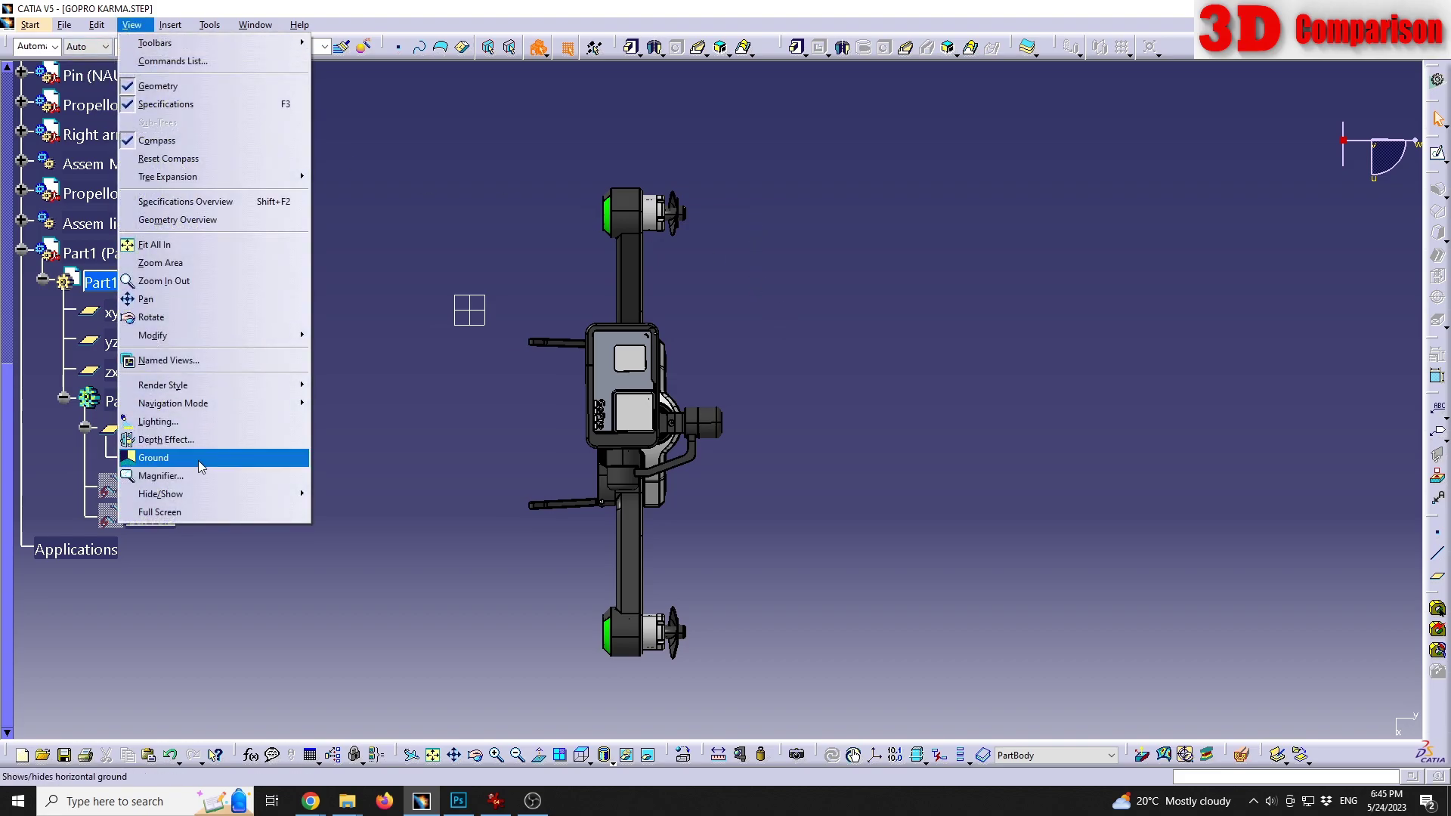
{"action": "mouse_move", "coordinate": [217, 382]}
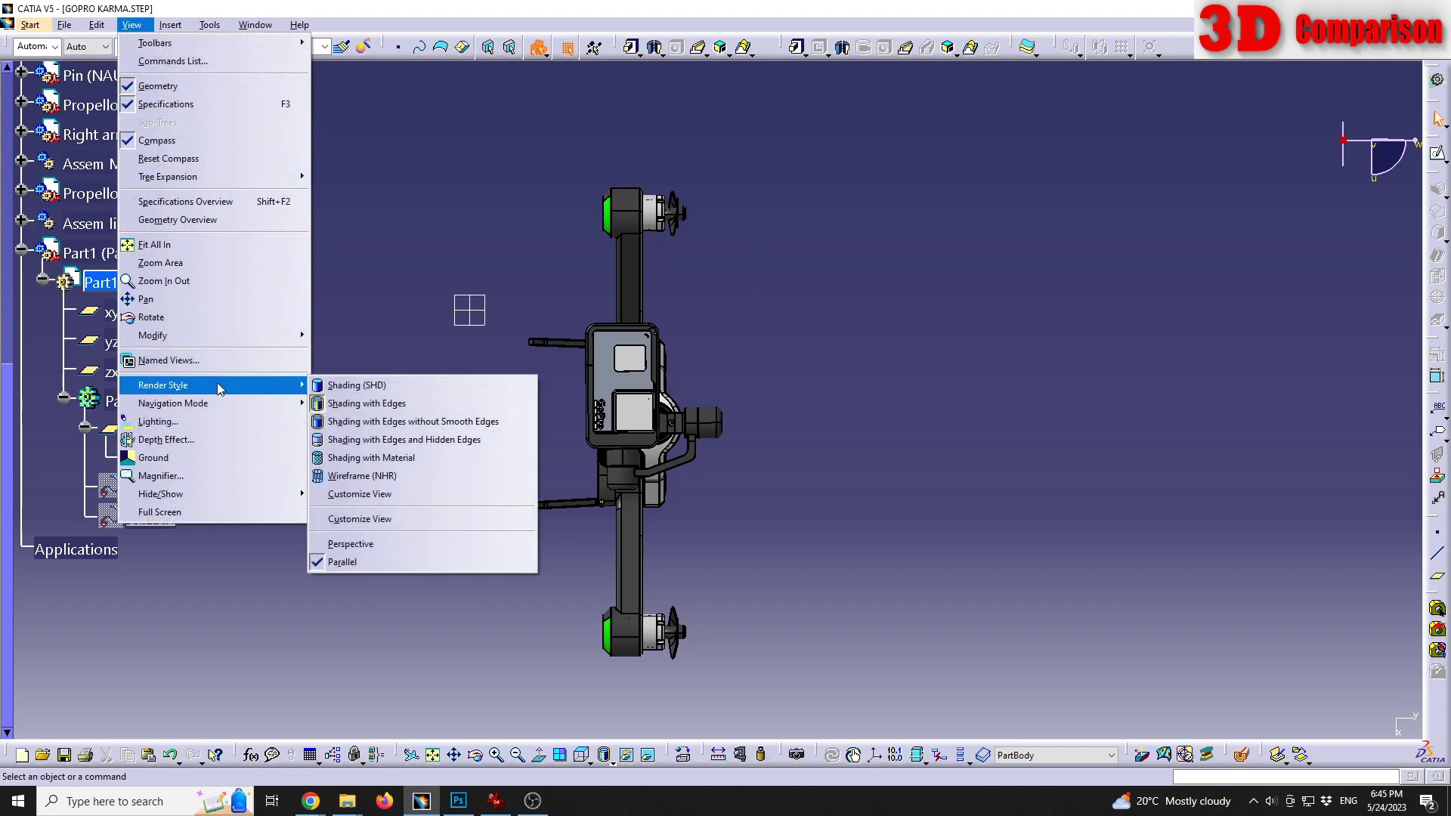
Keep Parallel projection, orbit to a top-down view and start a new sketch on Plane.1.
{"action": "left_click", "coordinate": [402, 562]}
{"action": "middle_click_drag", "start_coordinate": [648, 252], "coordinate": [878, 417]}
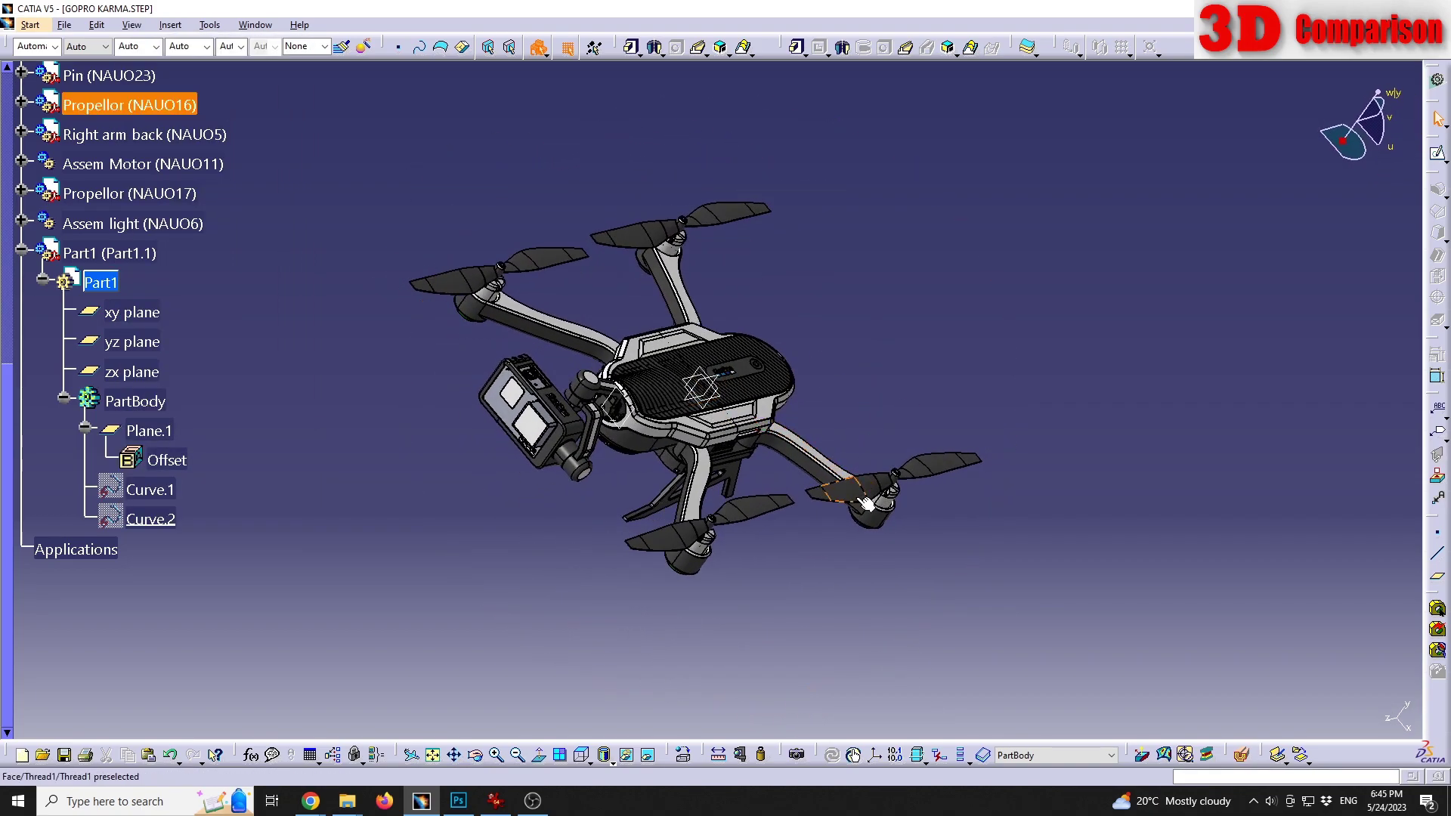
{"action": "middle_click_drag", "start_coordinate": [801, 288], "coordinate": [786, 333]}
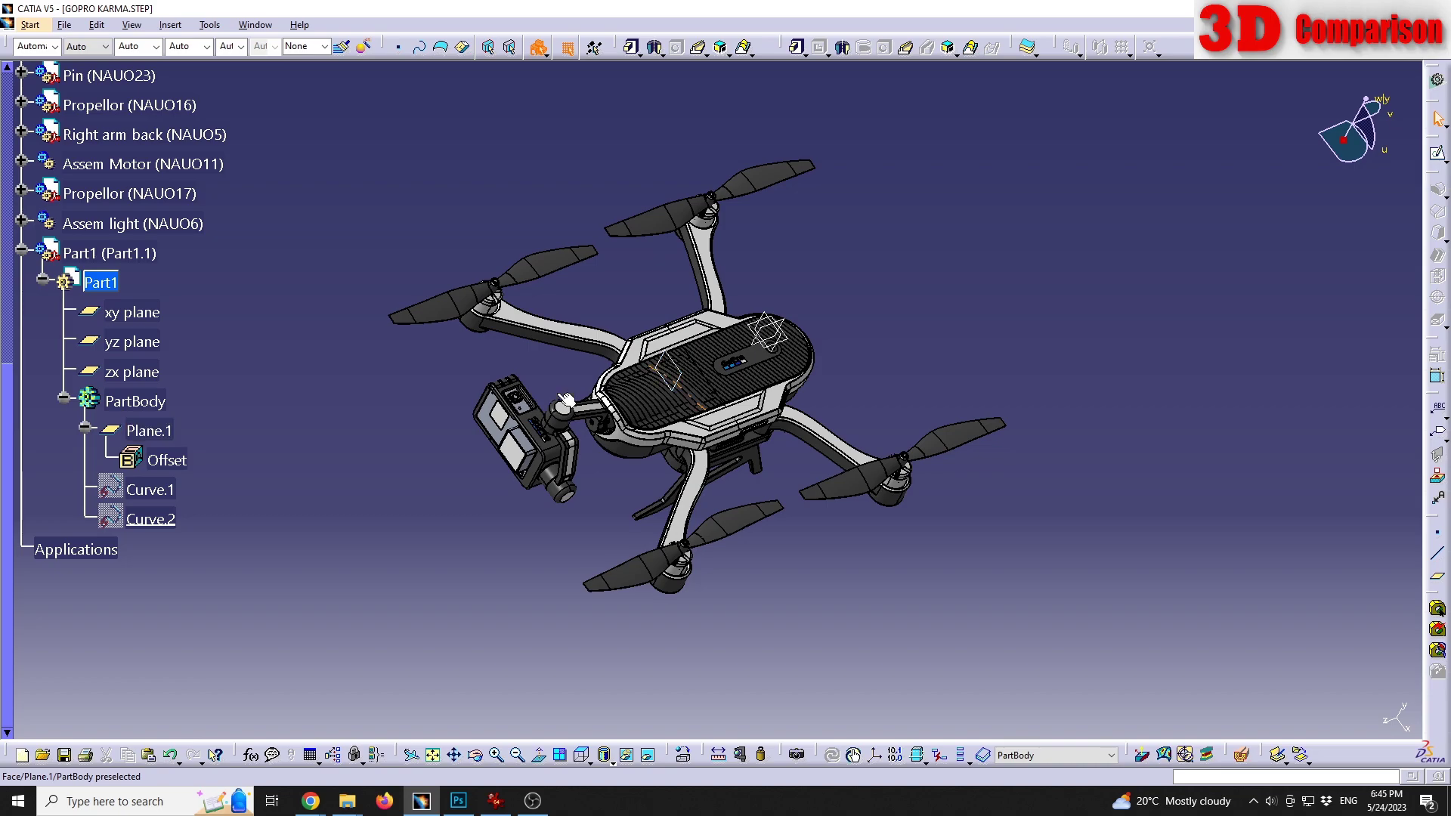
{"action": "left_click", "coordinate": [677, 366]}
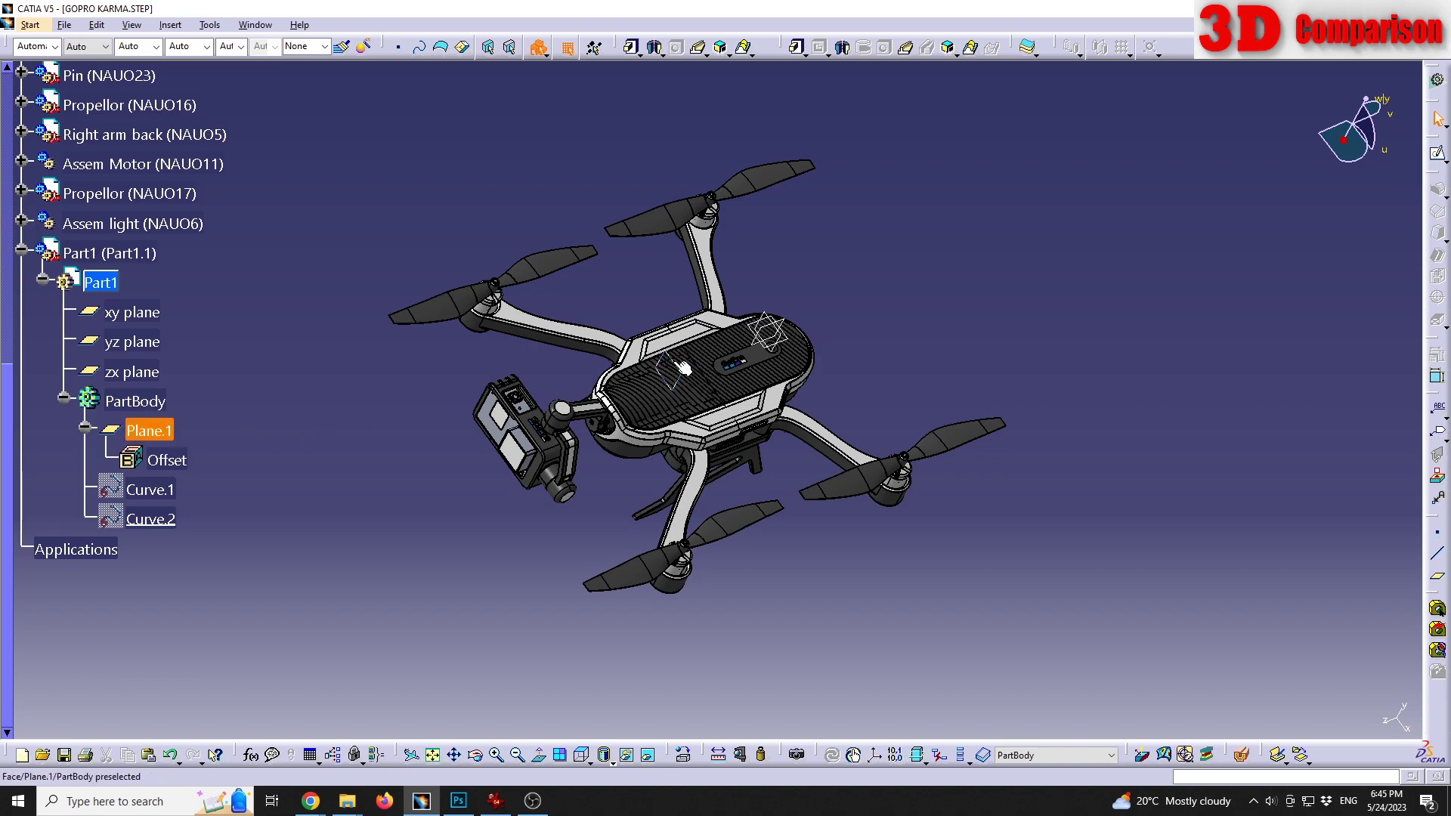
{"action": "left_click", "coordinate": [1437, 154]}
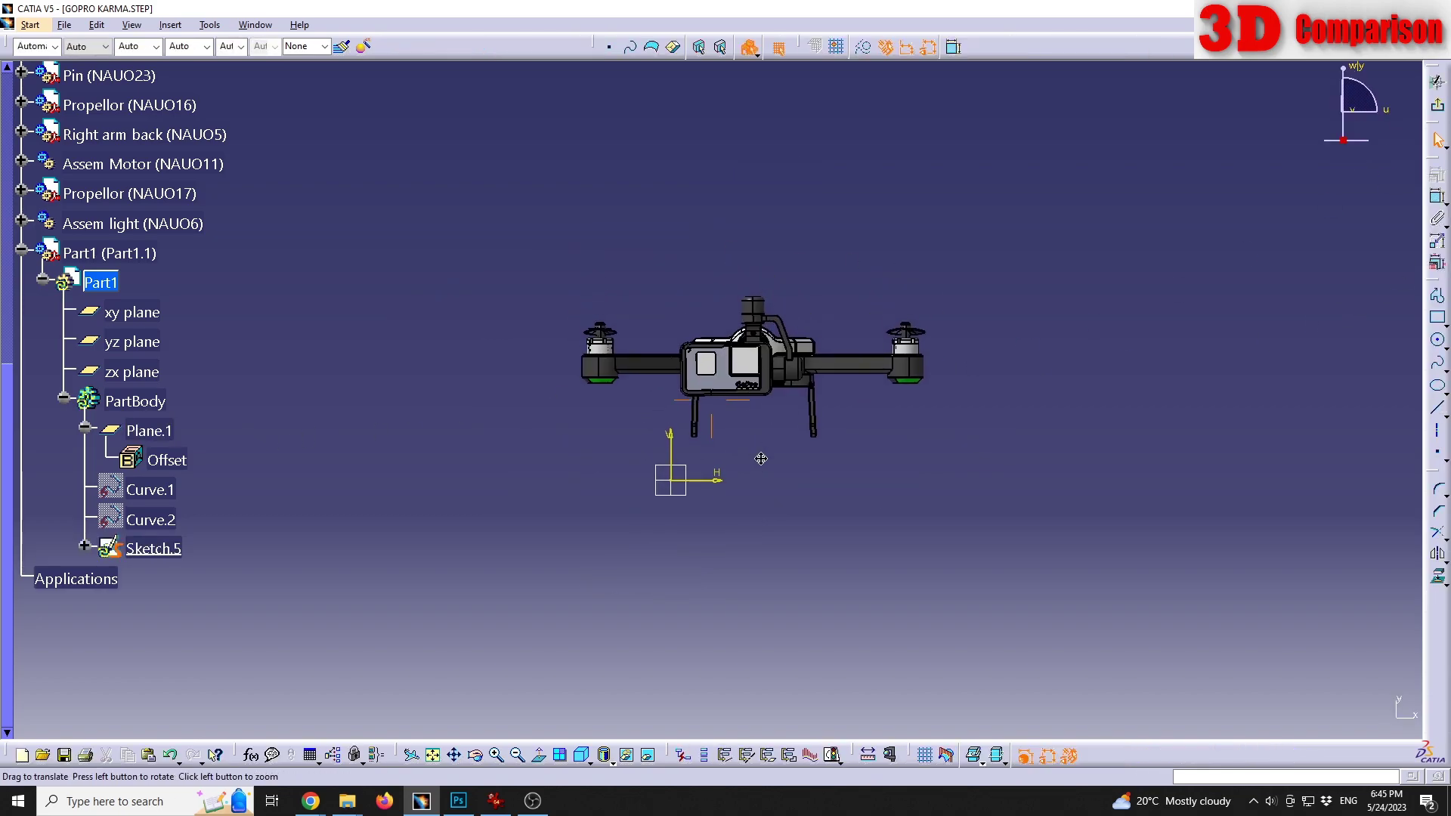
Draw a 166.445 by 63.804 rectangle over the drone's left arm.
{"action": "left_click", "coordinate": [1437, 452]}
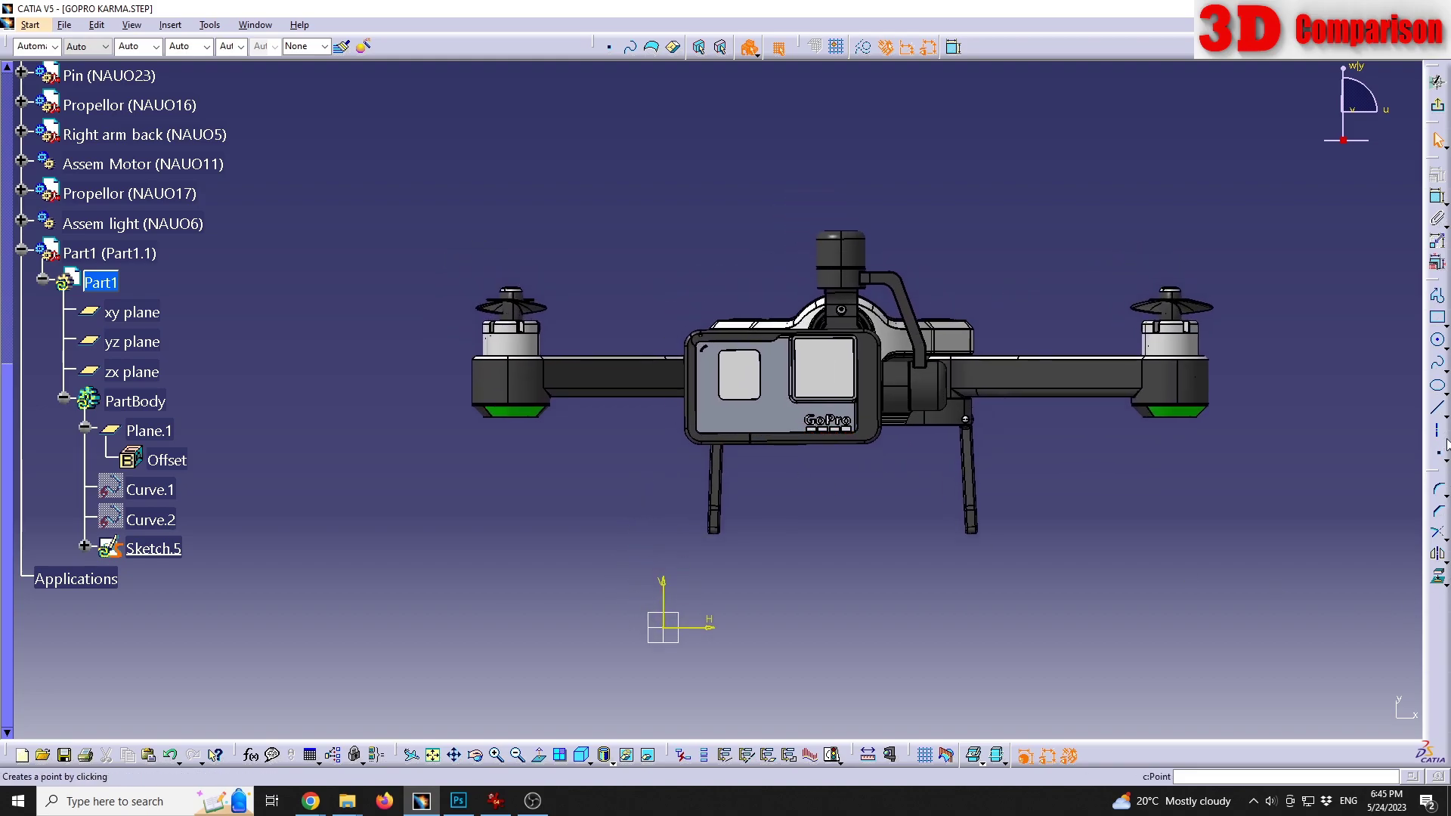
{"action": "left_click", "coordinate": [1438, 317]}
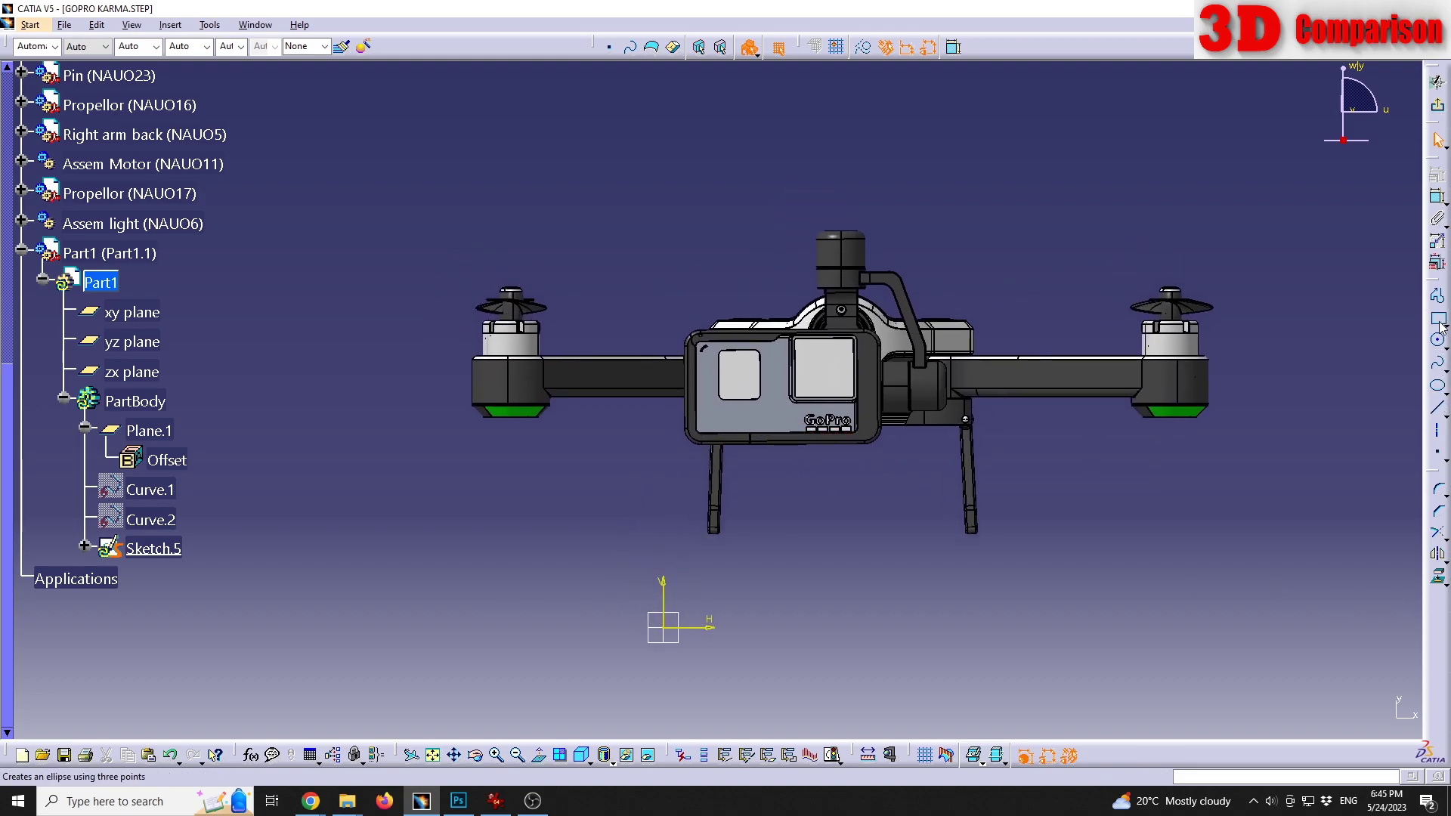
{"action": "left_click", "coordinate": [593, 324]}
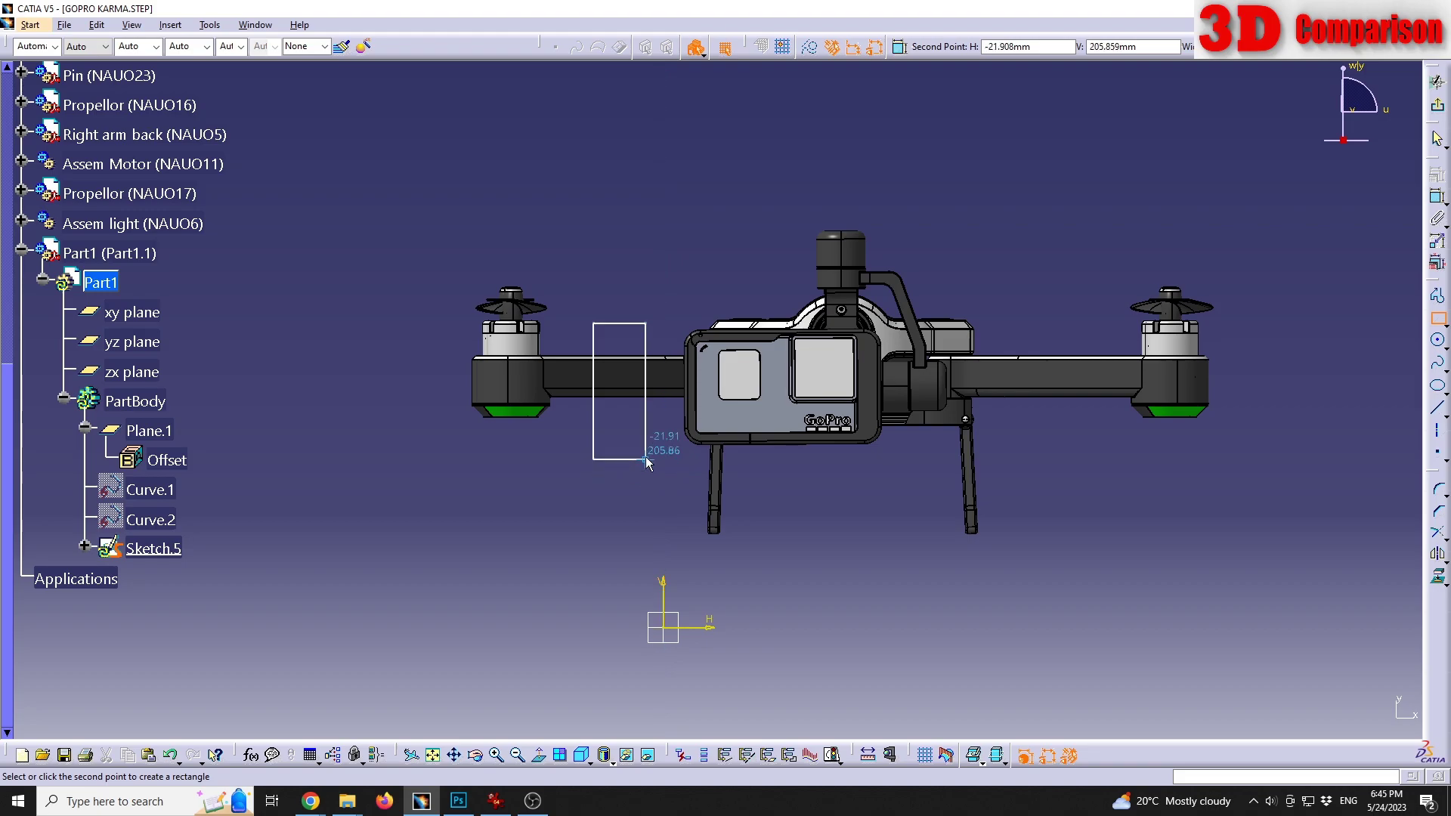
{"action": "left_click", "coordinate": [645, 459]}
Dimension the rectangle's left edge 97.926 from the motor axis.
{"action": "scroll", "coordinate": [566, 384], "scroll_direction": "up", "scroll_amount": 3}
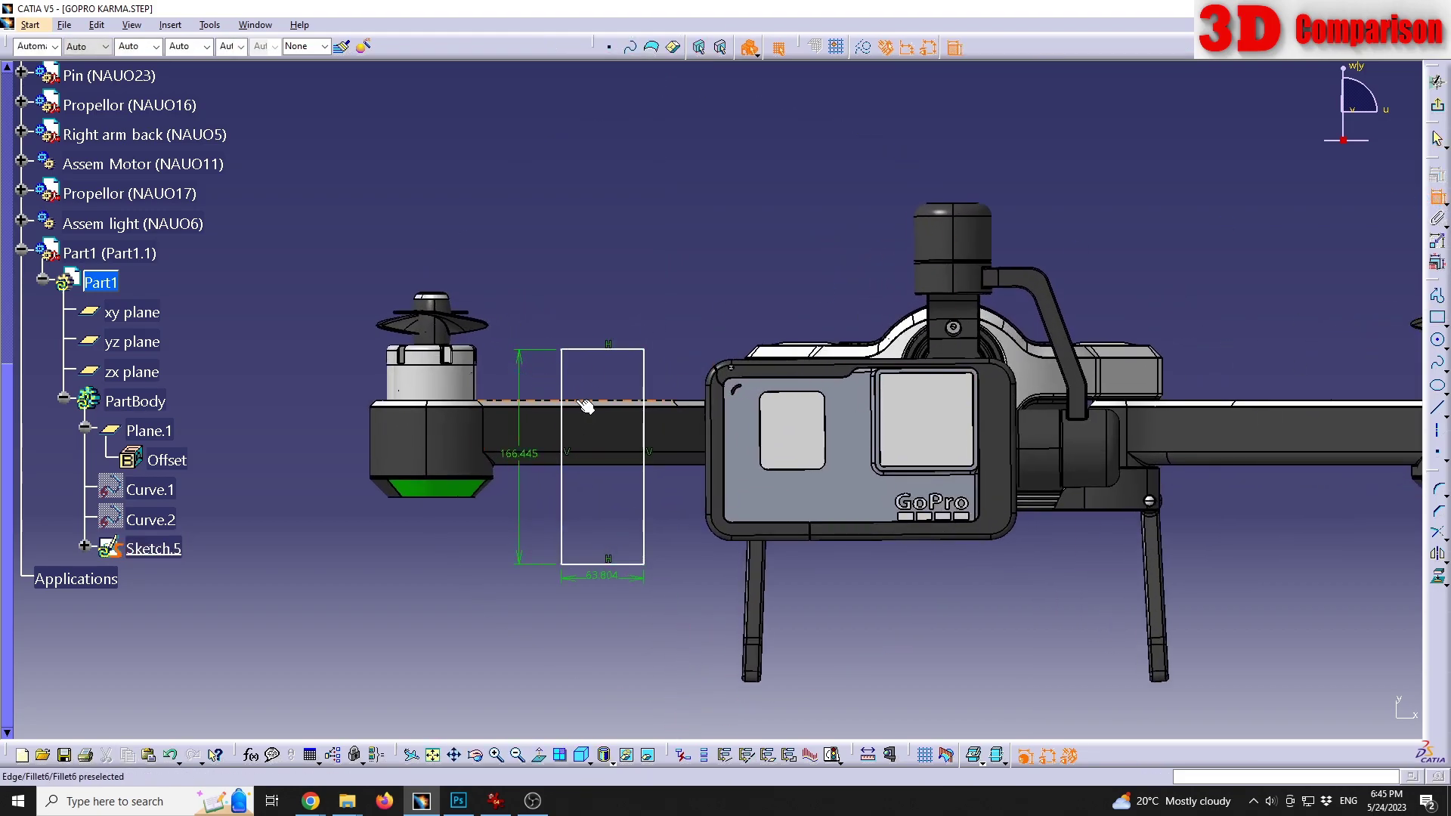
{"action": "left_click", "coordinate": [563, 424]}
{"action": "left_click", "coordinate": [445, 355]}
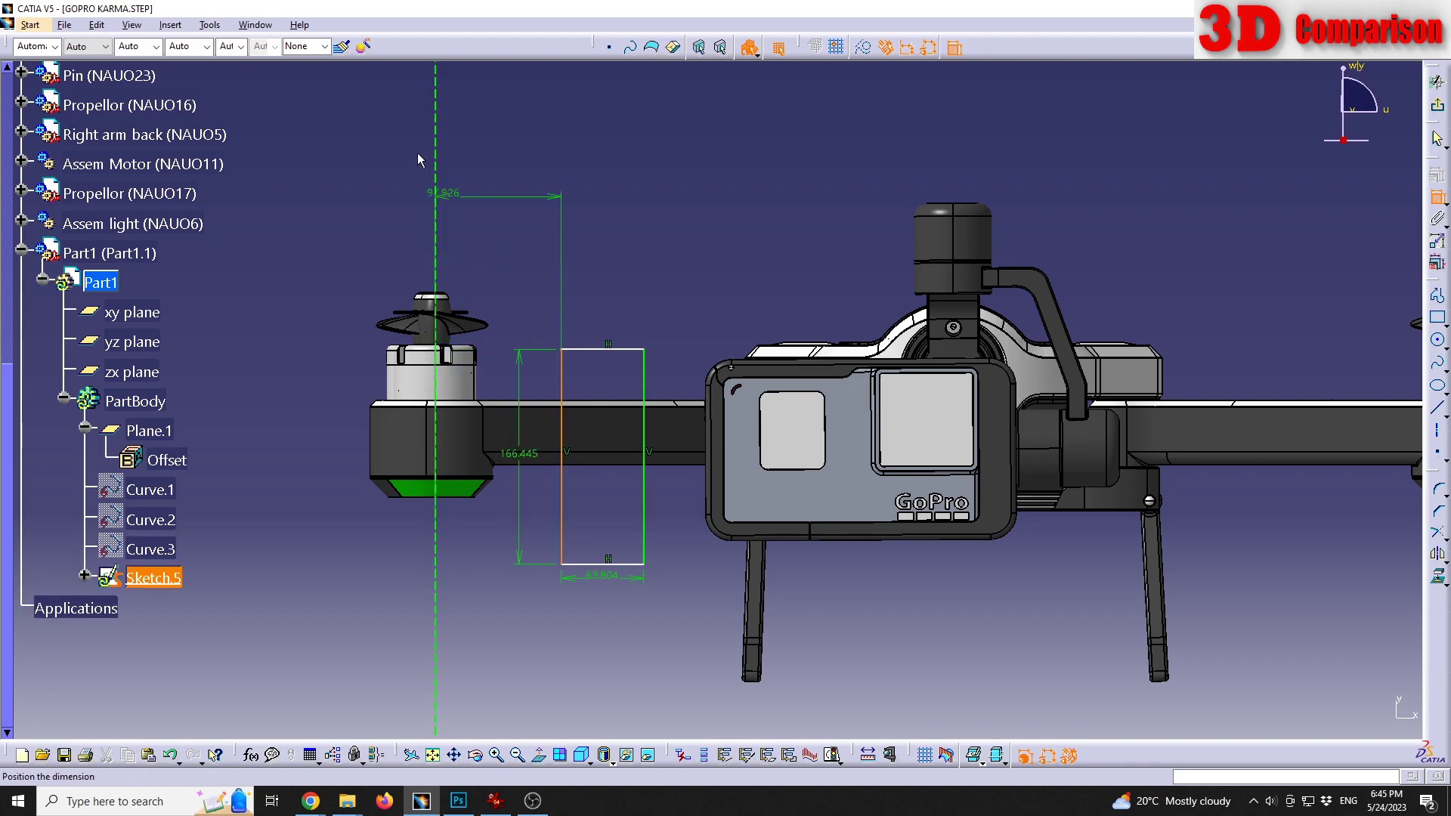
{"action": "left_click", "coordinate": [480, 221]}
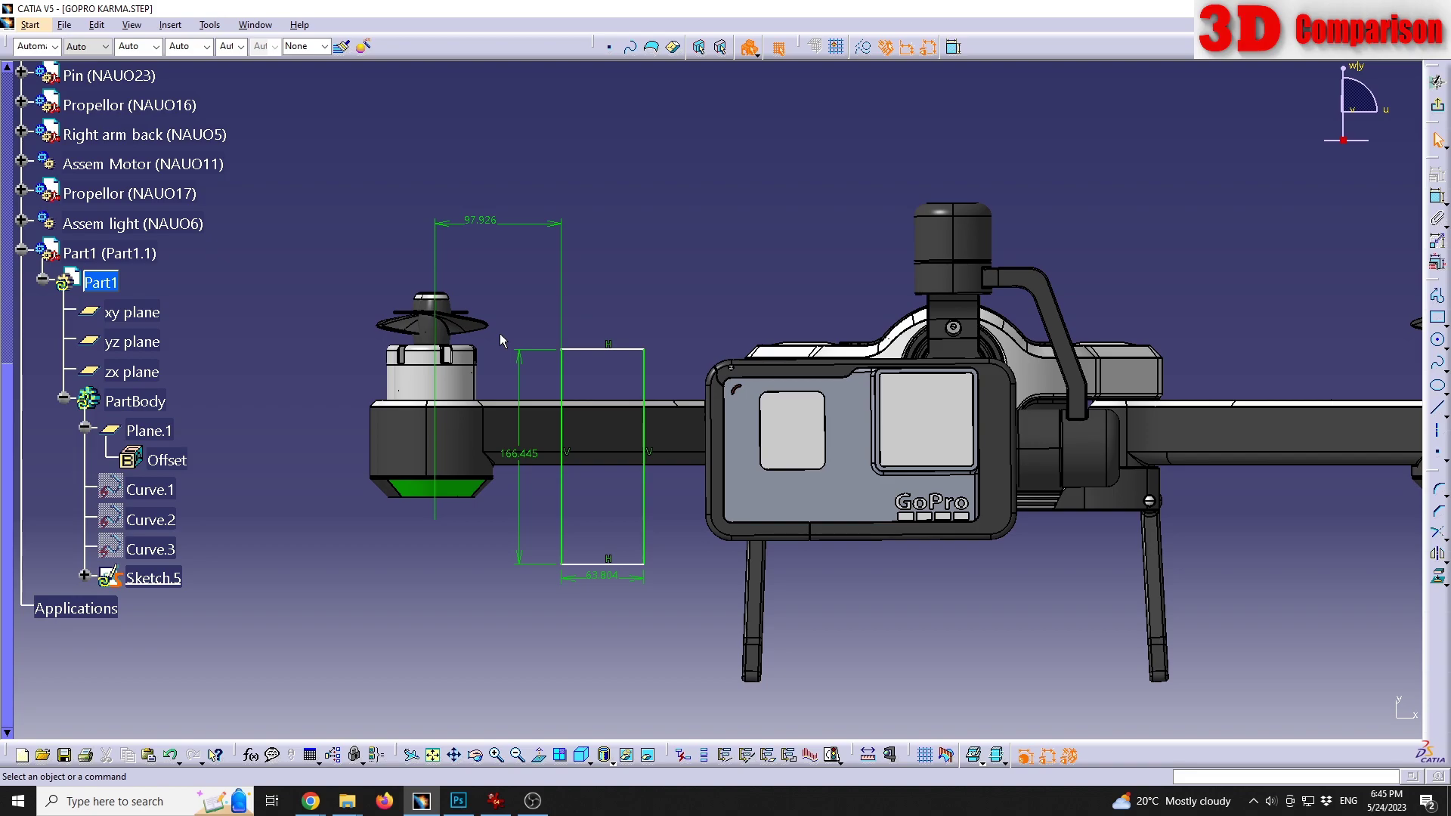
Tilt and zoom out the view of the drone and its sketch rectangle, opening the Render Style choices.
{"action": "middle_click_drag", "start_coordinate": [523, 324], "coordinate": [590, 336]}
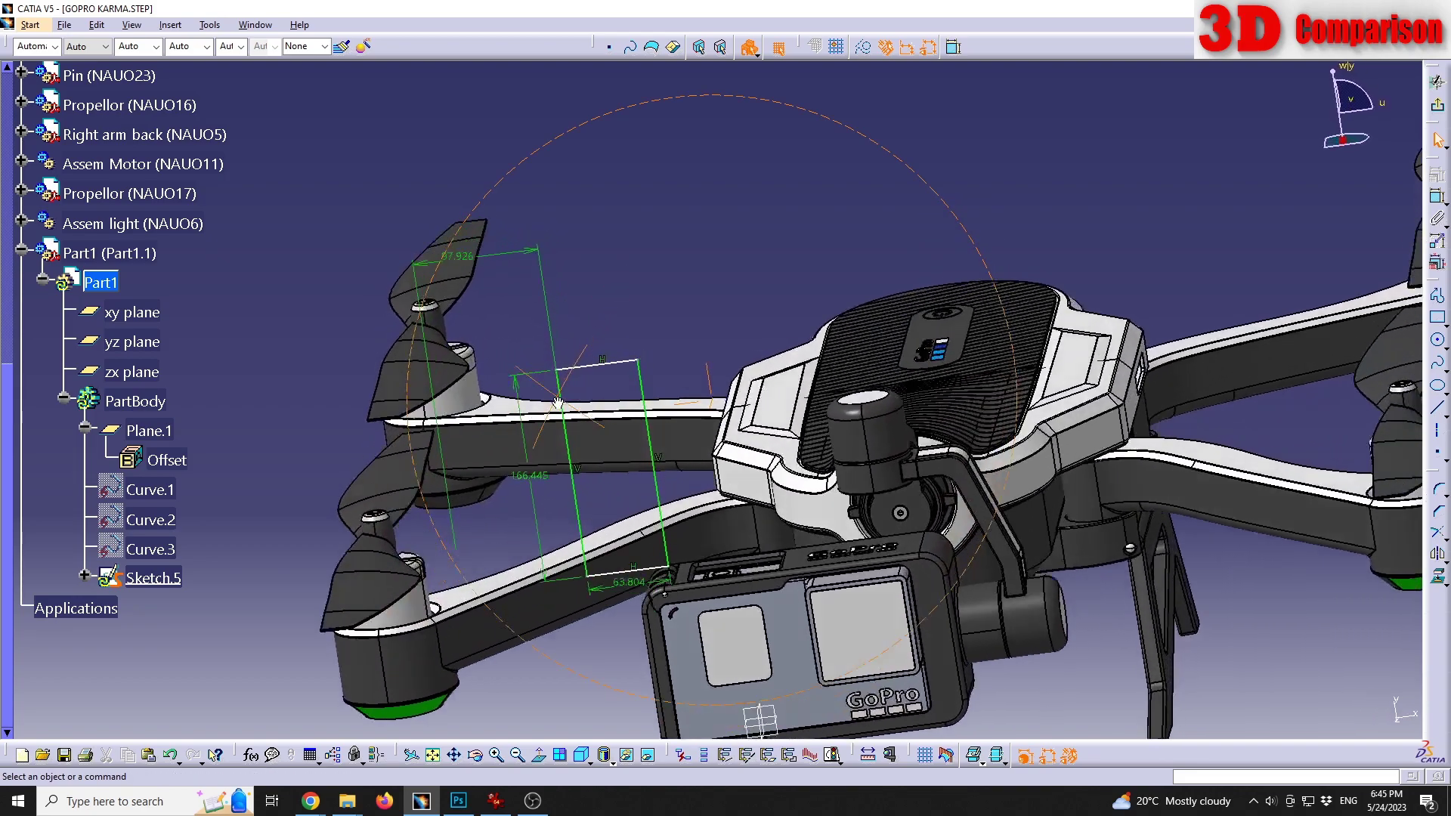
{"action": "scroll", "coordinate": [558, 406], "scroll_direction": "down", "scroll_amount": 5}
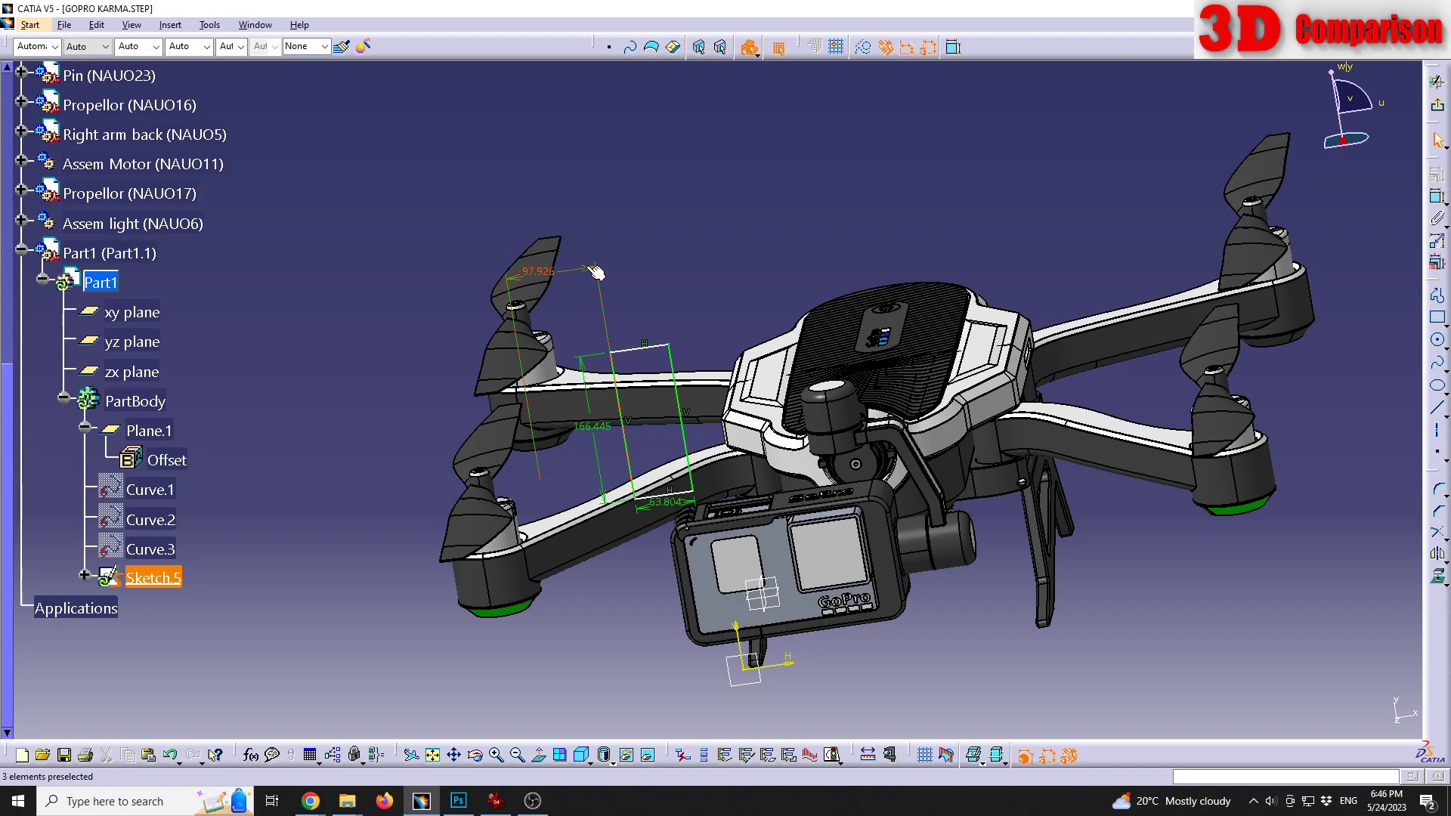
{"action": "left_click", "coordinate": [130, 27]}
Switch to Perspective projection and view the sketch plane square-on.
{"action": "mouse_move", "coordinate": [181, 385]}
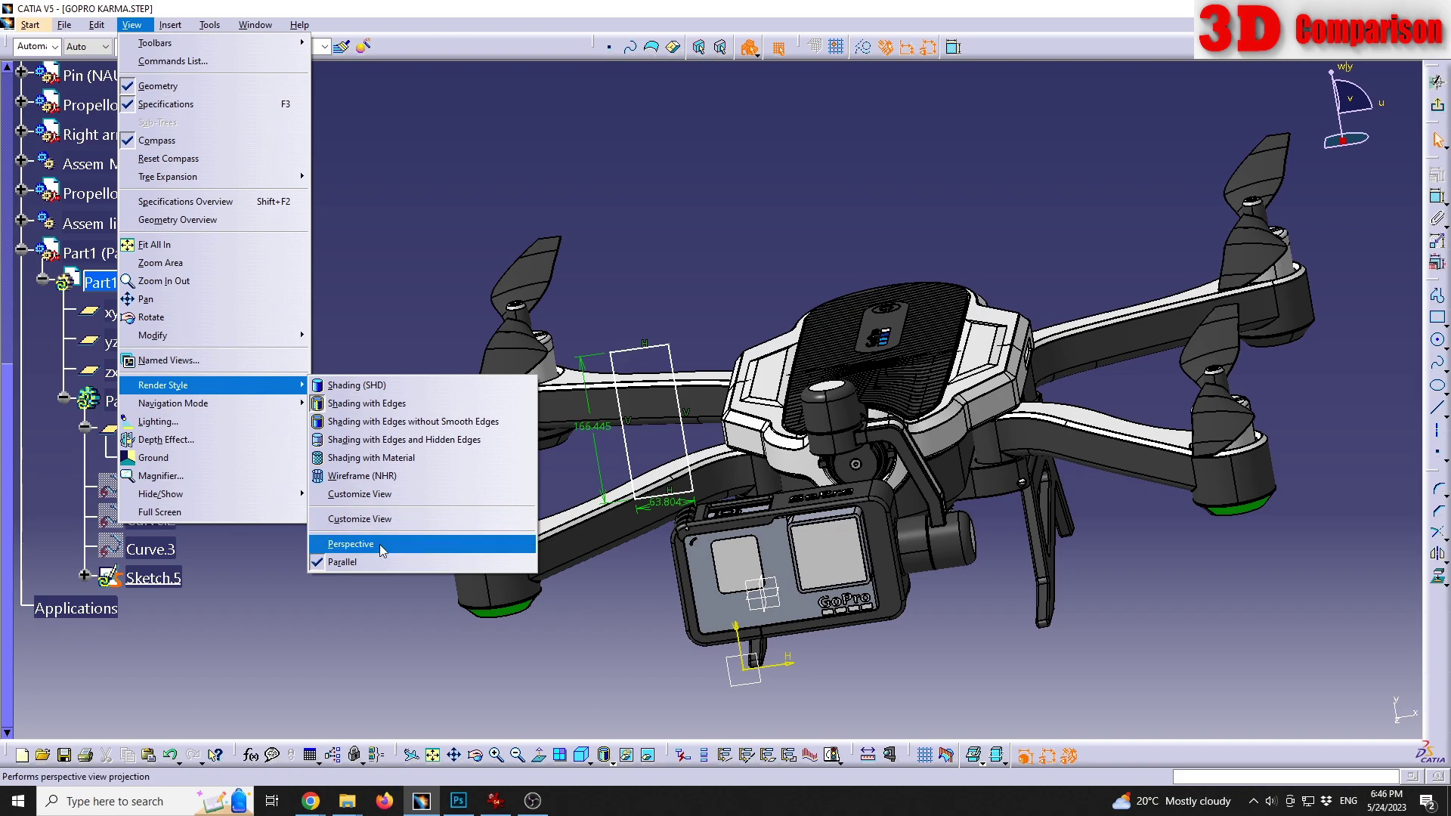
{"action": "left_click", "coordinate": [351, 545]}
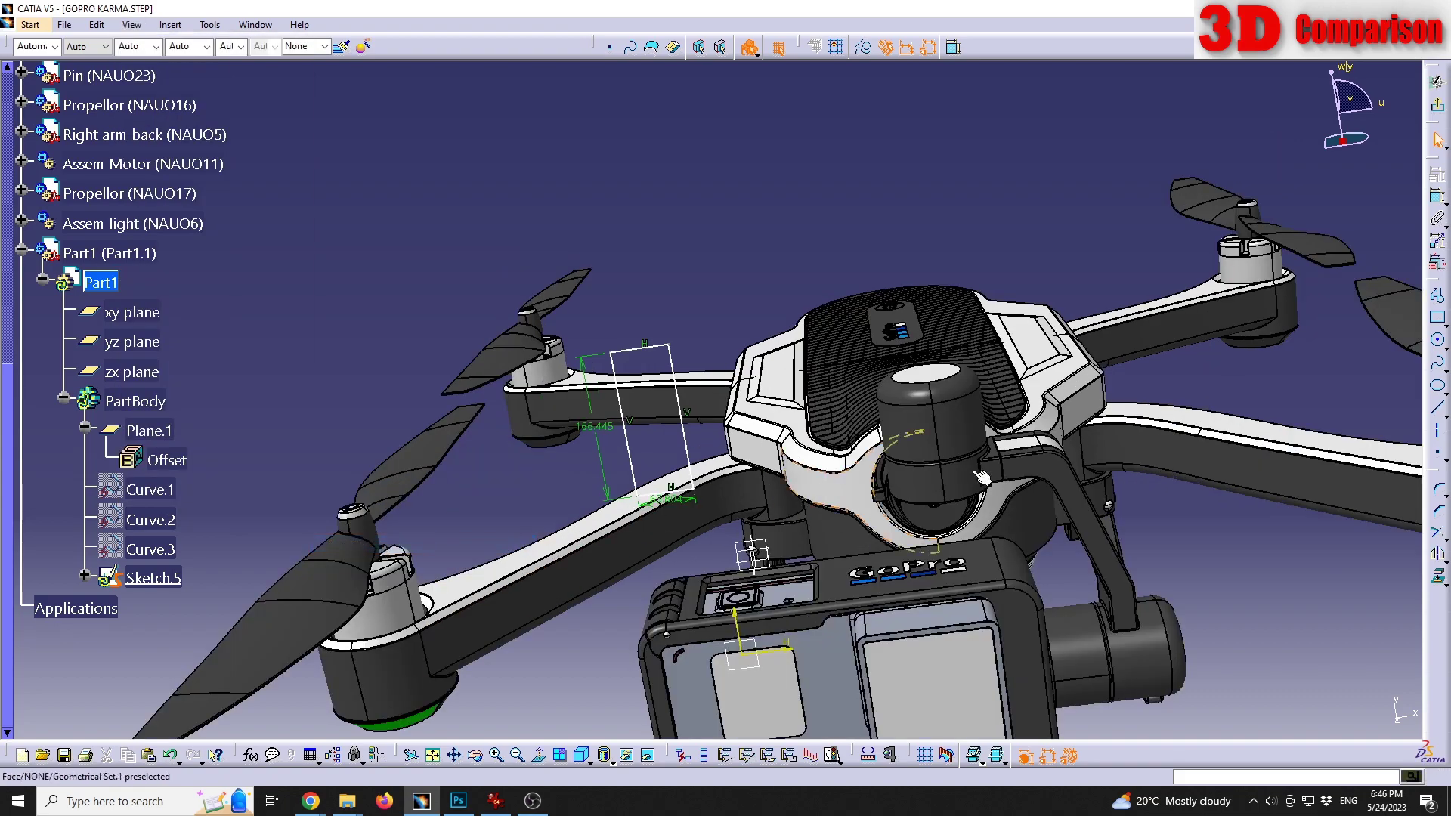
{"action": "left_click", "coordinate": [539, 755]}
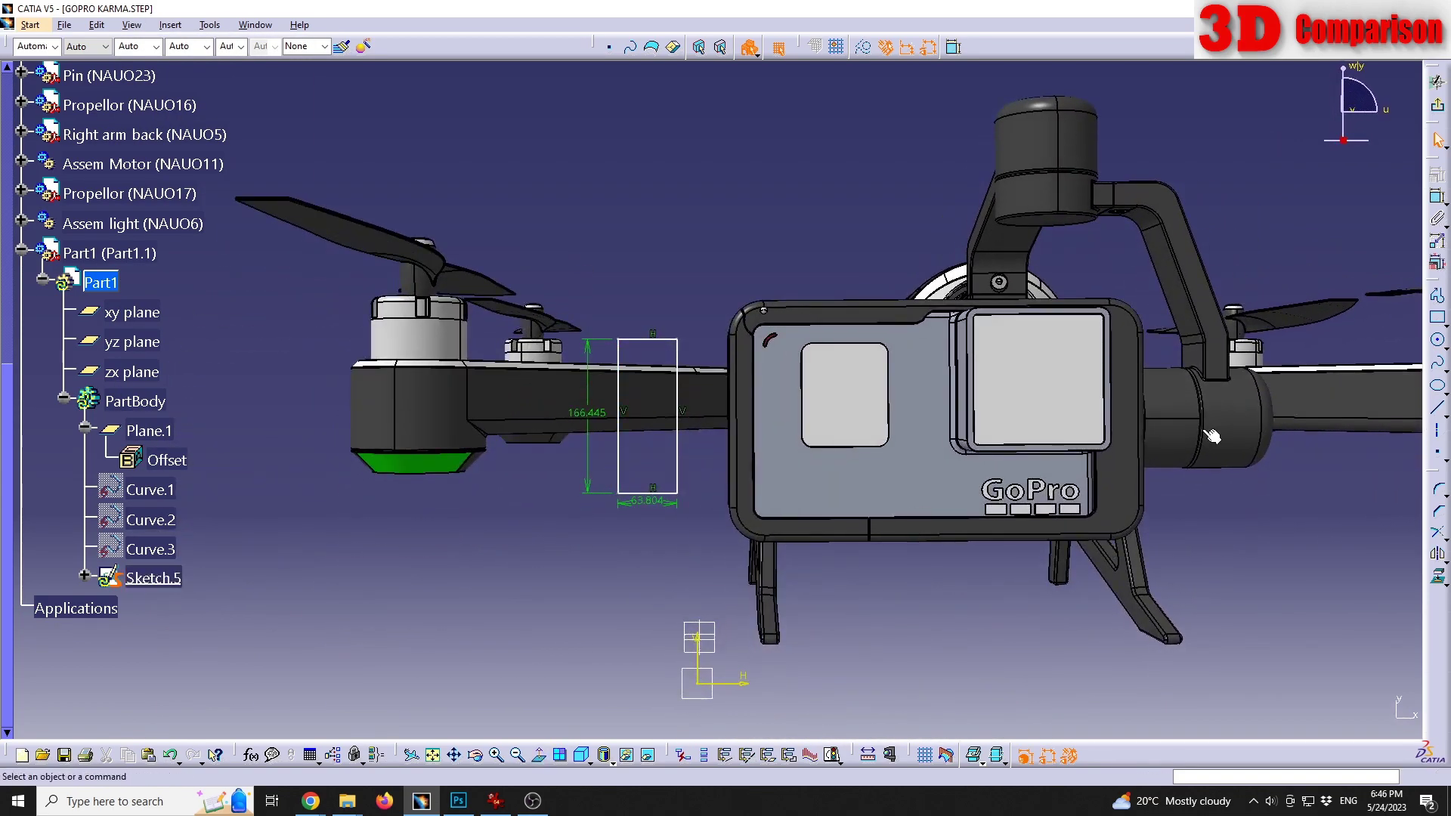
Try dimensioning the left edge to the motor axis, cancelling the stray 103.312 dimension.
{"action": "left_click", "coordinate": [1438, 199]}
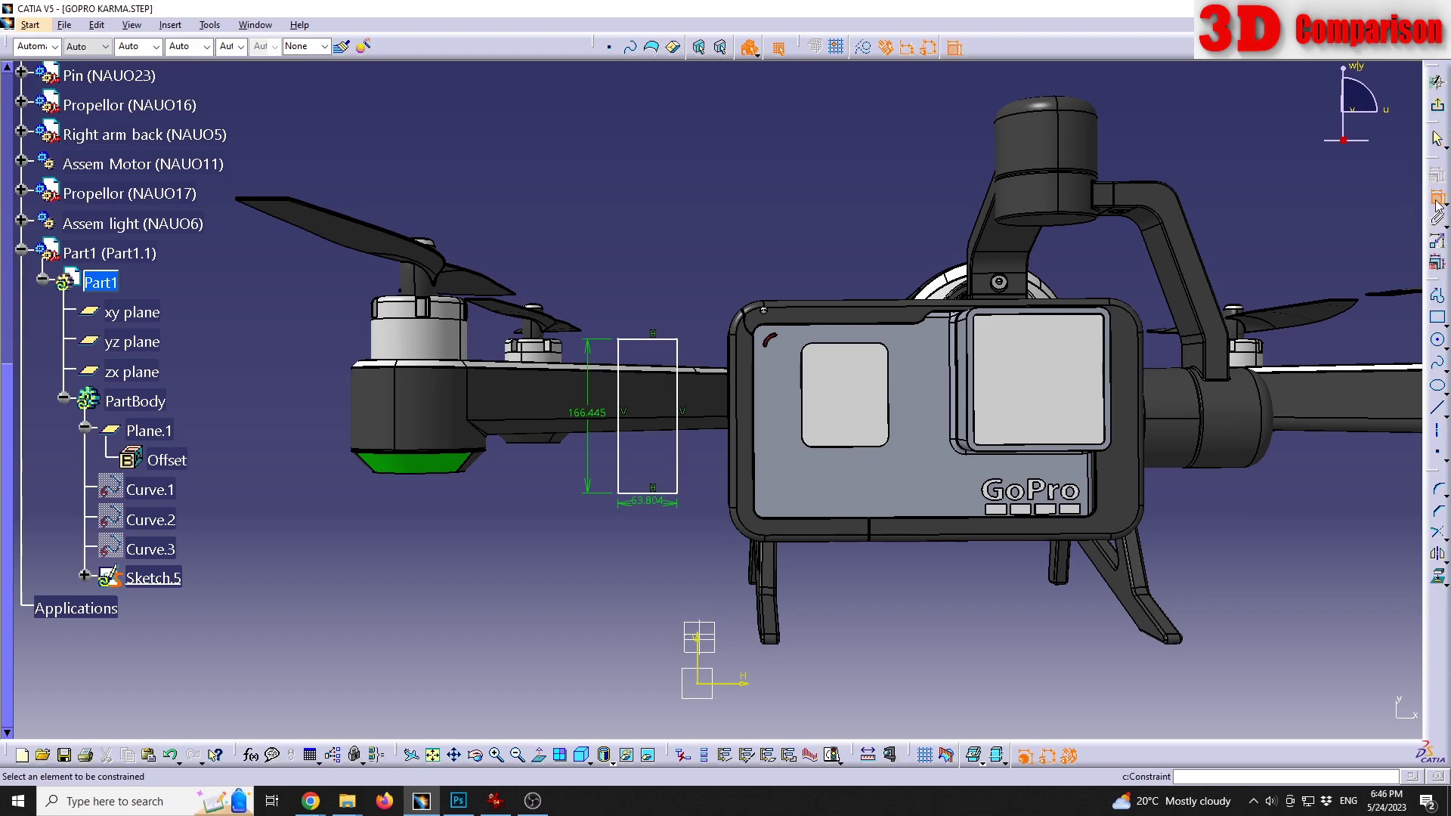
{"action": "left_click", "coordinate": [627, 460]}
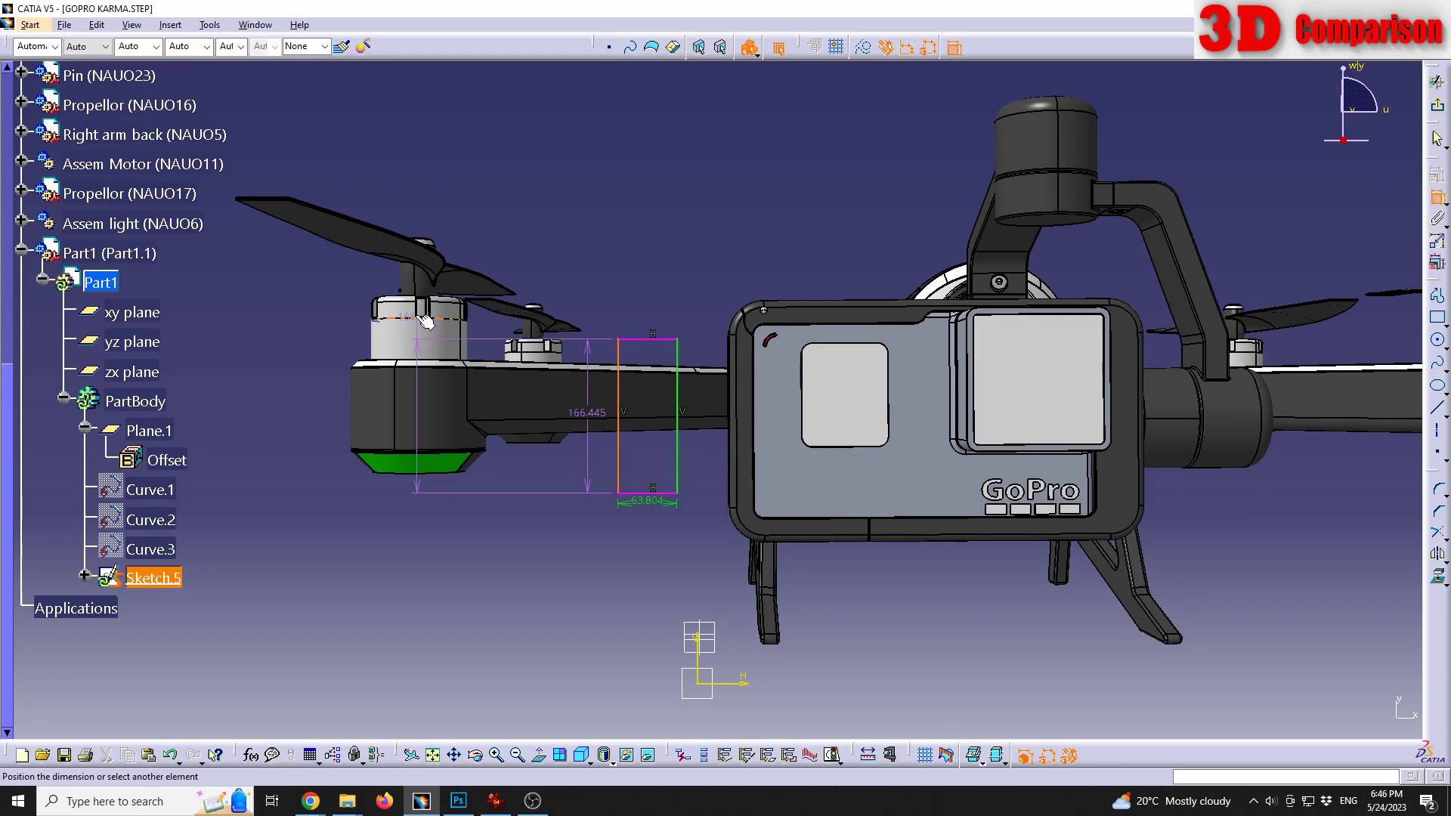
{"action": "left_click", "coordinate": [526, 333]}
{"action": "left_click", "coordinate": [468, 171]}
{"action": "left_click", "coordinate": [1438, 198]}
{"action": "left_click", "coordinate": [619, 455]}
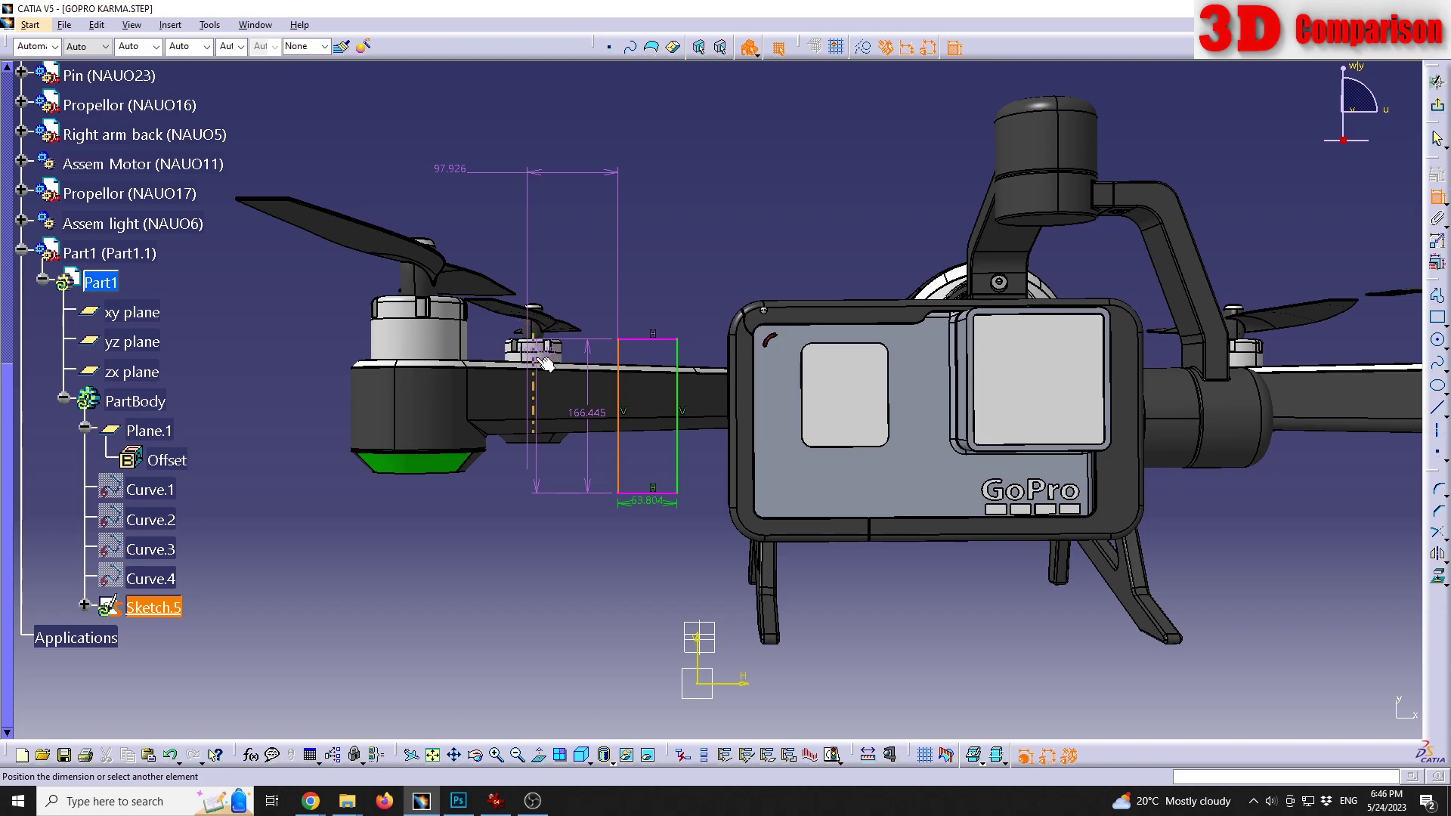
{"action": "left_click", "coordinate": [544, 362]}
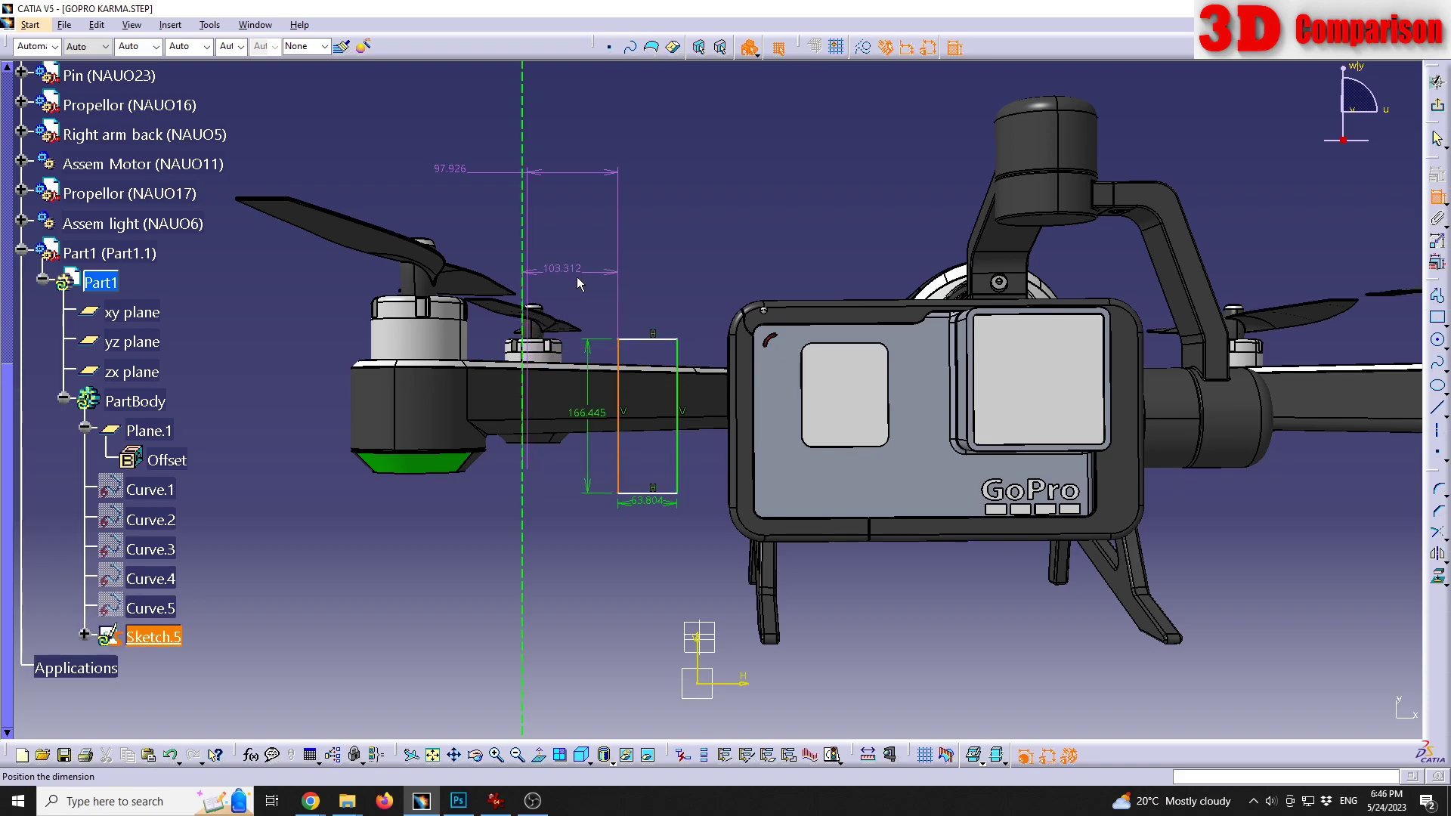
{"action": "key", "text": "Escape"}
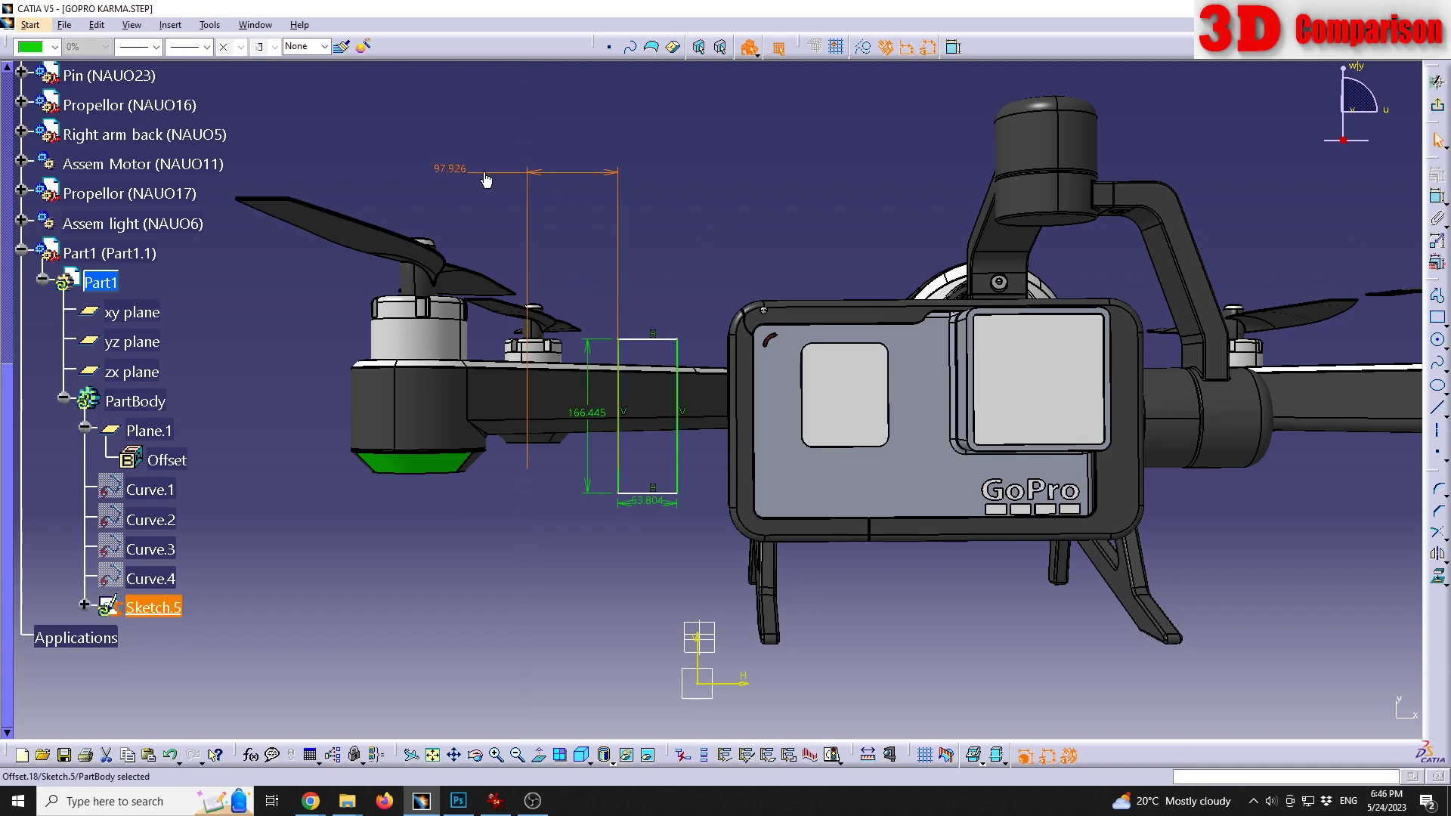
{"action": "key", "text": "Escape"}
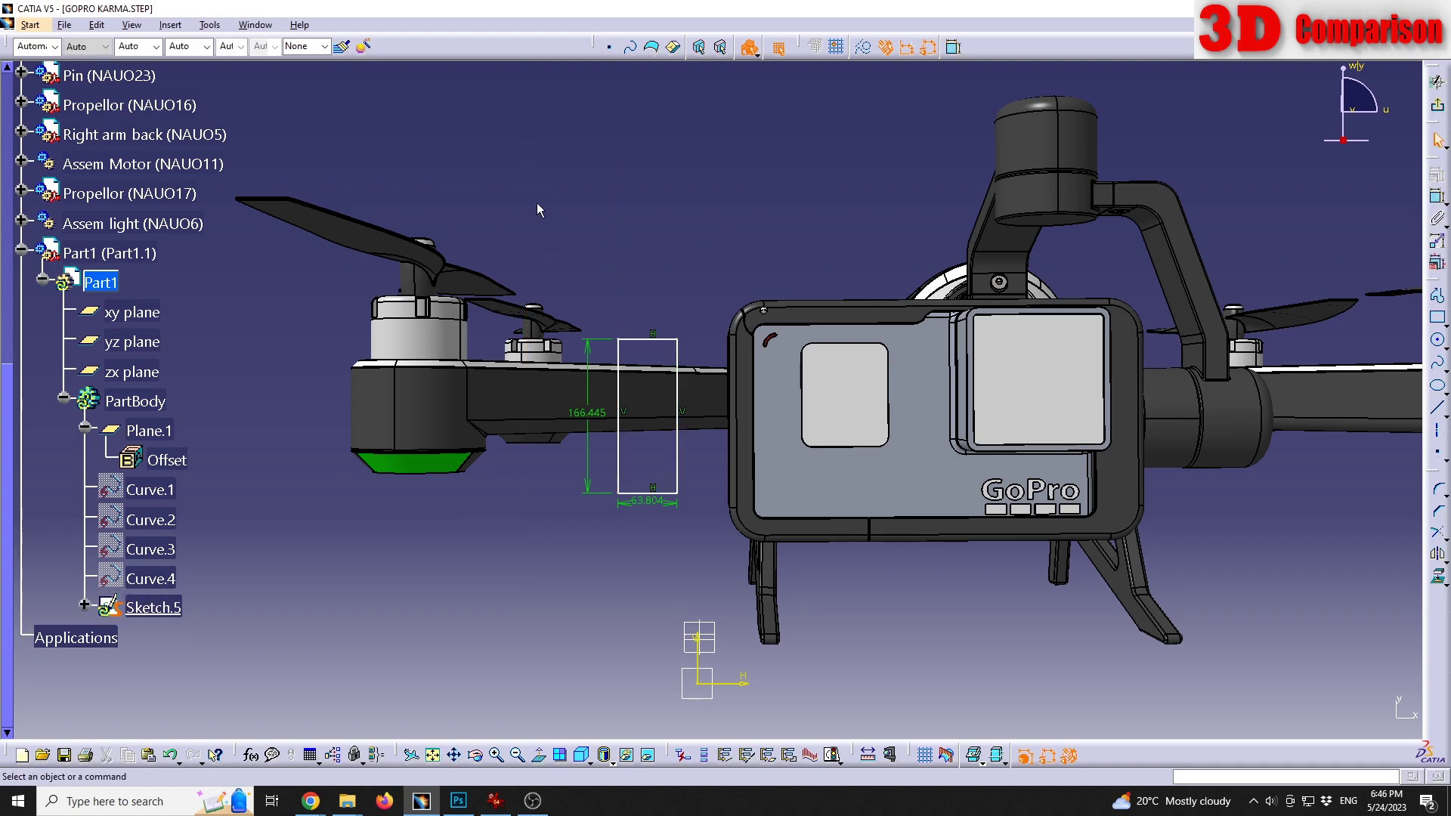
Place a 97.926 distance dimension from the rectangle's left edge to the motor axis.
{"action": "left_click", "coordinate": [1438, 197]}
{"action": "left_click", "coordinate": [619, 383]}
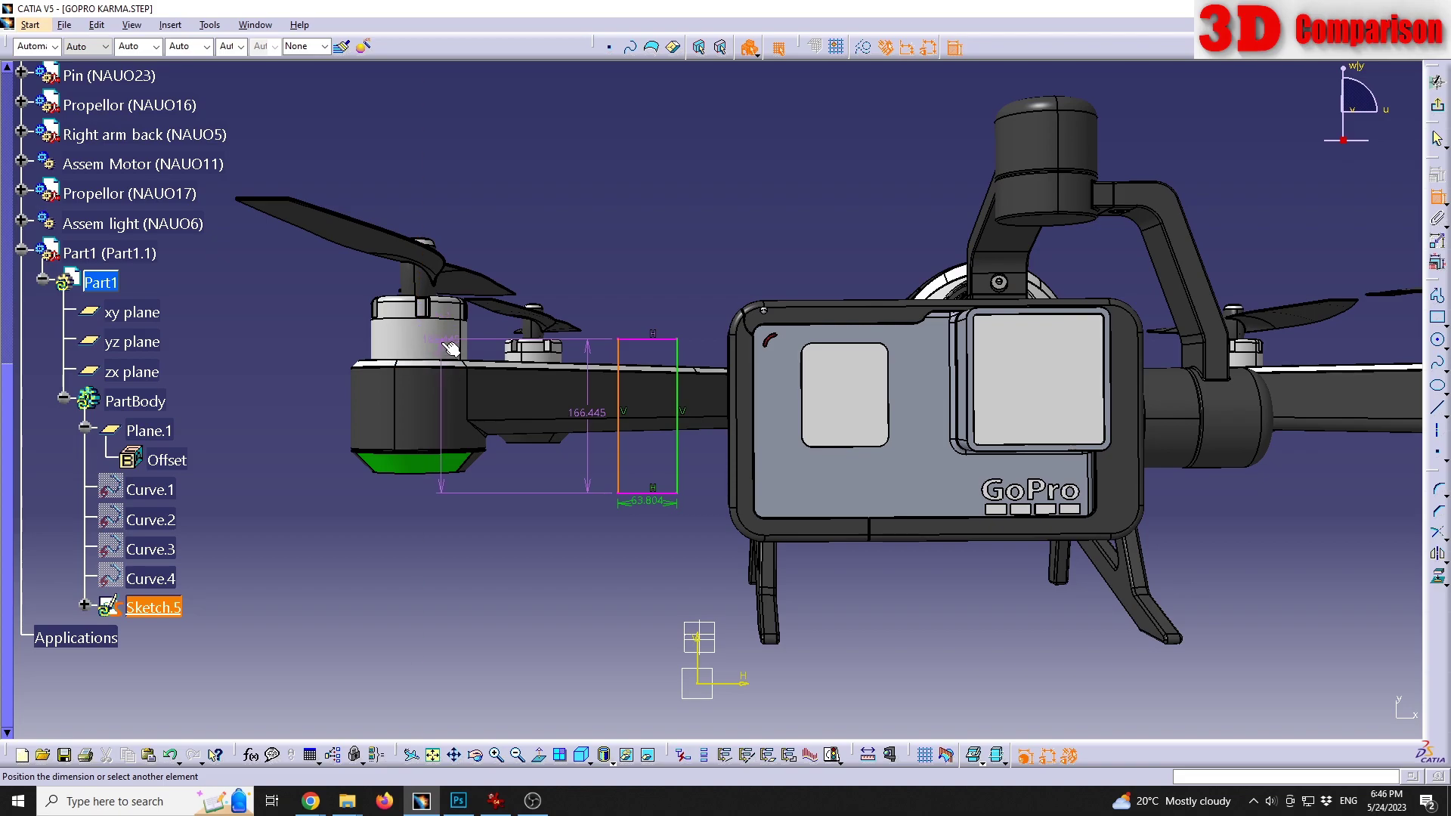
{"action": "left_click", "coordinate": [451, 348]}
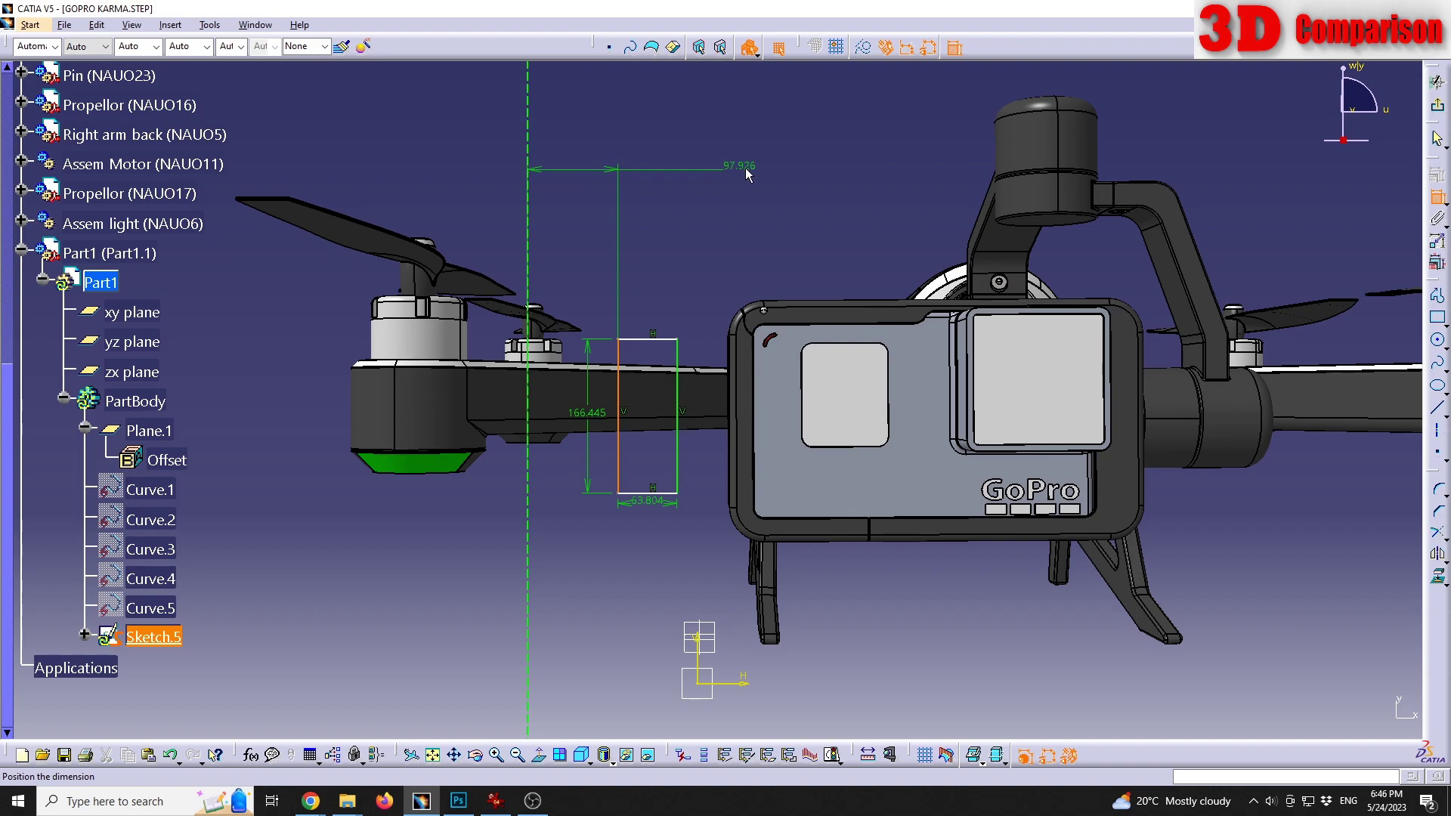
{"action": "left_click", "coordinate": [595, 189]}
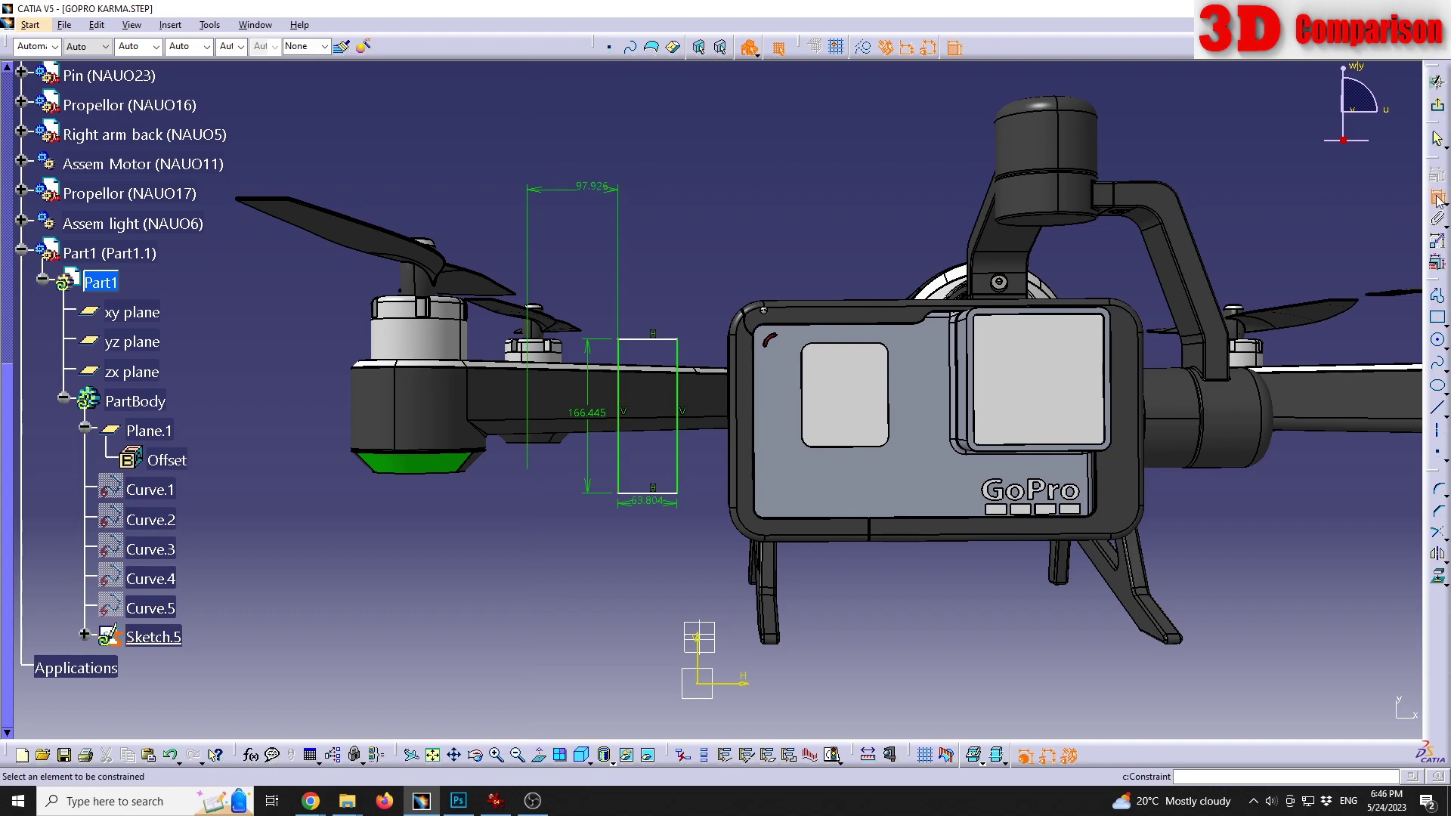
{"action": "left_click", "coordinate": [623, 395]}
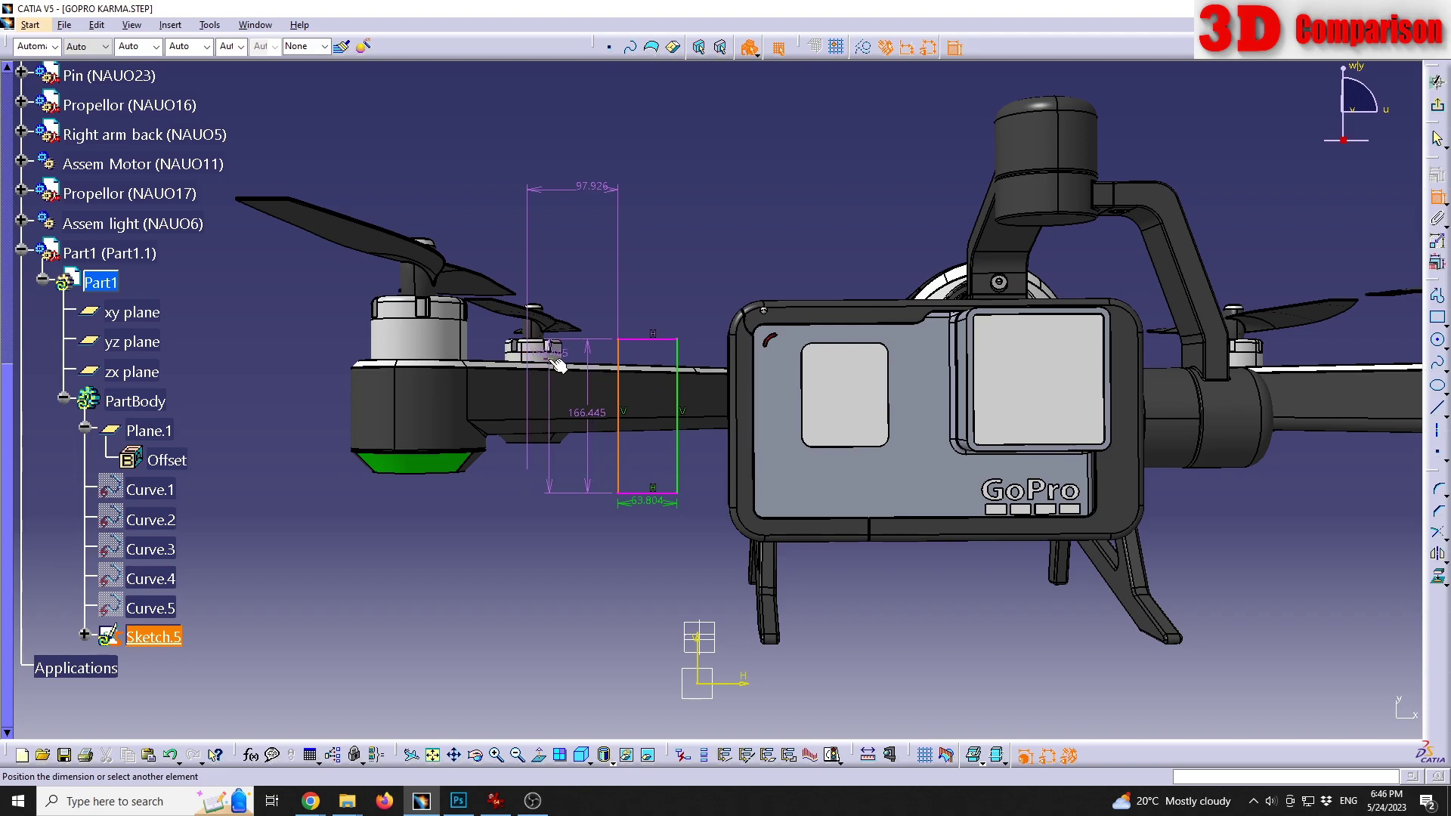
Add a 103.312 dimension from the rectangle's left edge to the outer motor axis.
{"action": "scroll", "coordinate": [558, 365], "scroll_direction": "up", "scroll_amount": 5}
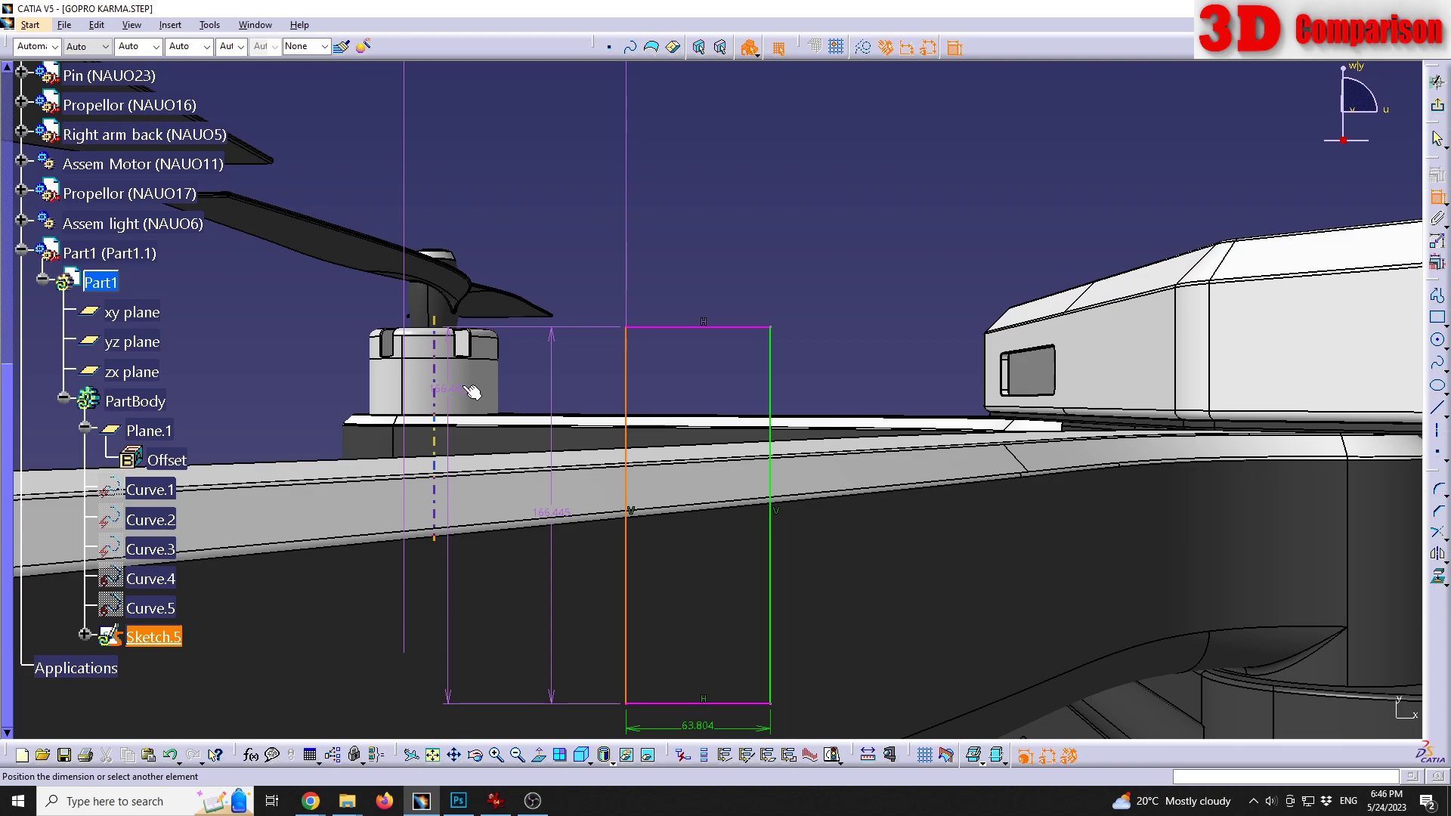
{"action": "left_click", "coordinate": [473, 392]}
{"action": "left_click", "coordinate": [532, 165]}
{"action": "mouse_move", "coordinate": [519, 228]}
{"action": "middle_mouse_down"}
{"action": "mouse_move", "coordinate": [540, 276]}
{"action": "mouse_move", "coordinate": [683, 325]}
{"action": "mouse_move", "coordinate": [609, 304]}
{"action": "mouse_move", "coordinate": [615, 253]}
{"action": "mouse_move", "coordinate": [648, 234]}
{"action": "mouse_move", "coordinate": [664, 247]}
{"action": "middle_mouse_up"}
View the sketch square-on in Parallel projection, then pan and orbit to see the whole drone.
{"action": "left_click", "coordinate": [539, 755]}
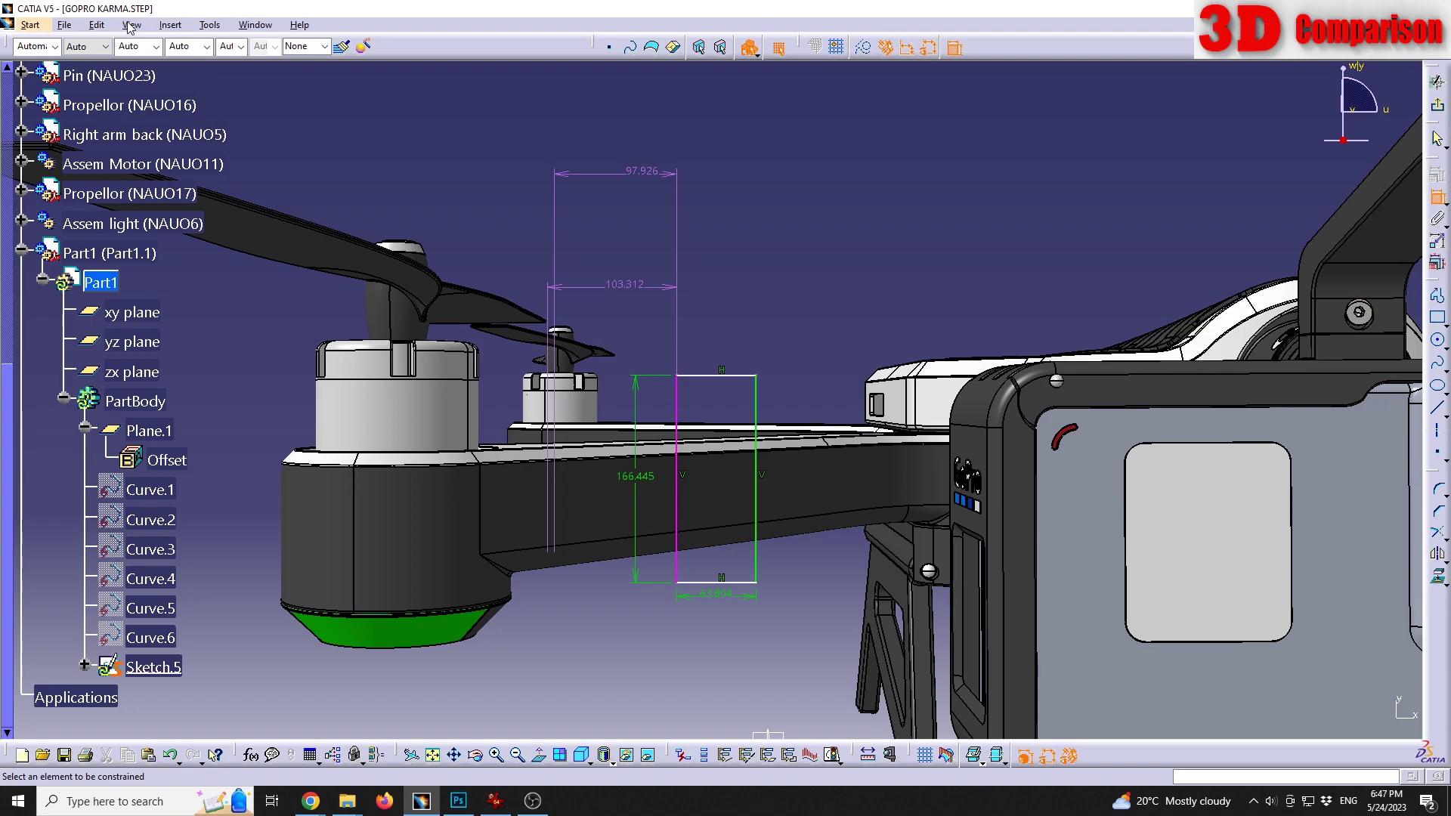
{"action": "left_click", "coordinate": [130, 27]}
{"action": "mouse_move", "coordinate": [299, 385]}
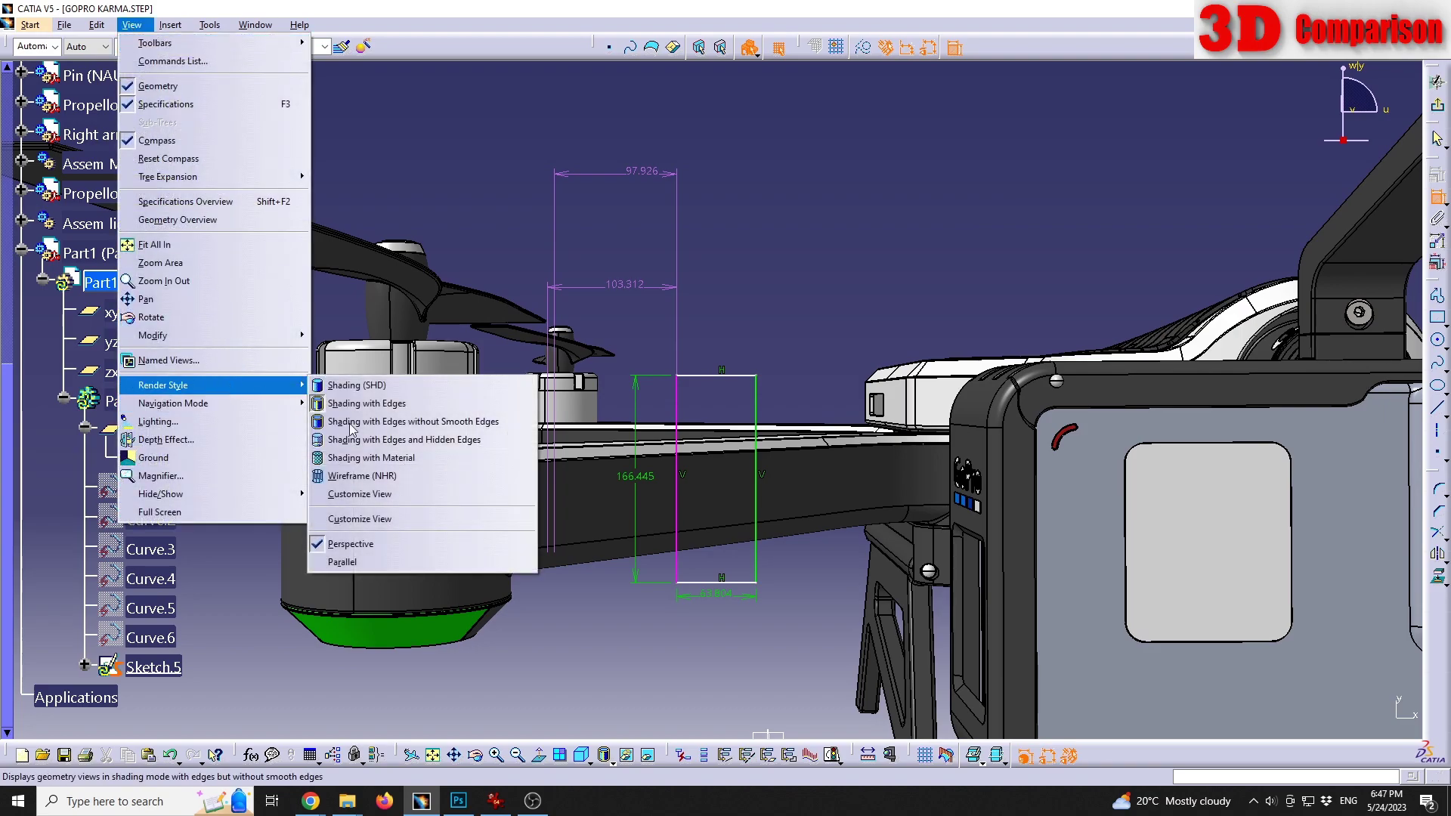
{"action": "left_click", "coordinate": [378, 561]}
{"action": "middle_click_drag", "start_coordinate": [593, 450], "coordinate": [593, 374]}
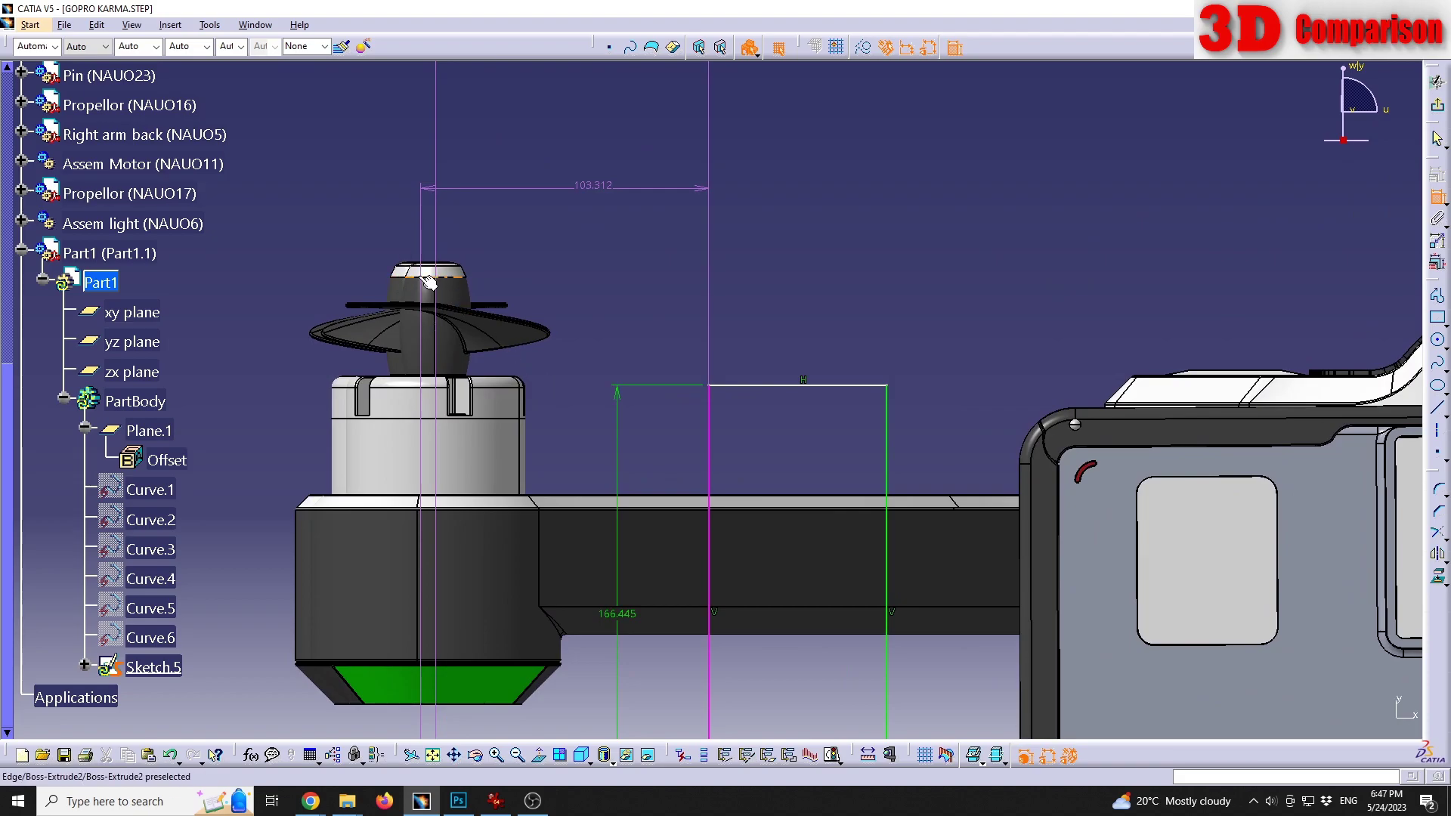
{"action": "middle_click_drag", "start_coordinate": [435, 281], "coordinate": [546, 474]}
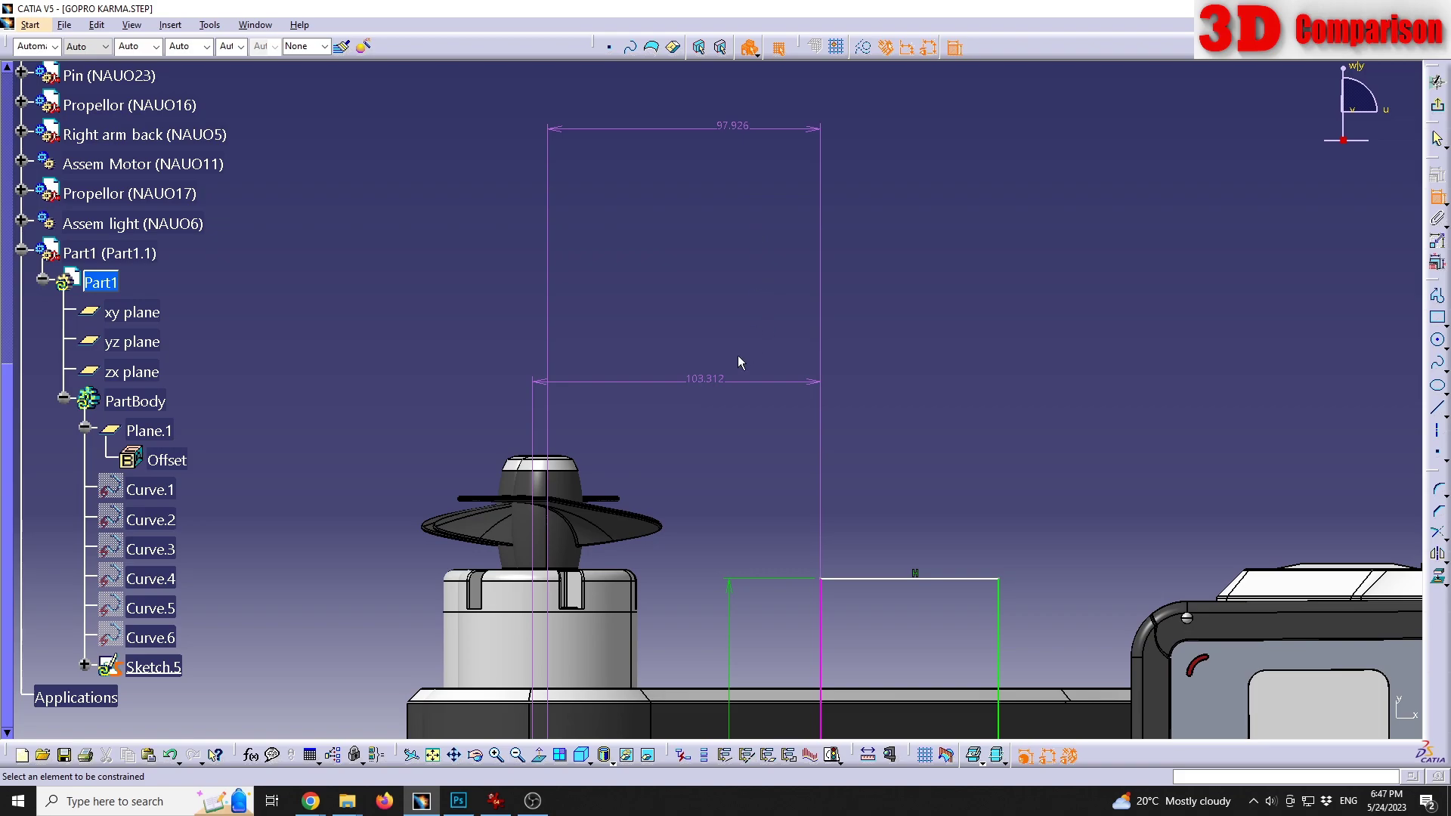
{"action": "middle_click_drag", "start_coordinate": [769, 414], "coordinate": [858, 459]}
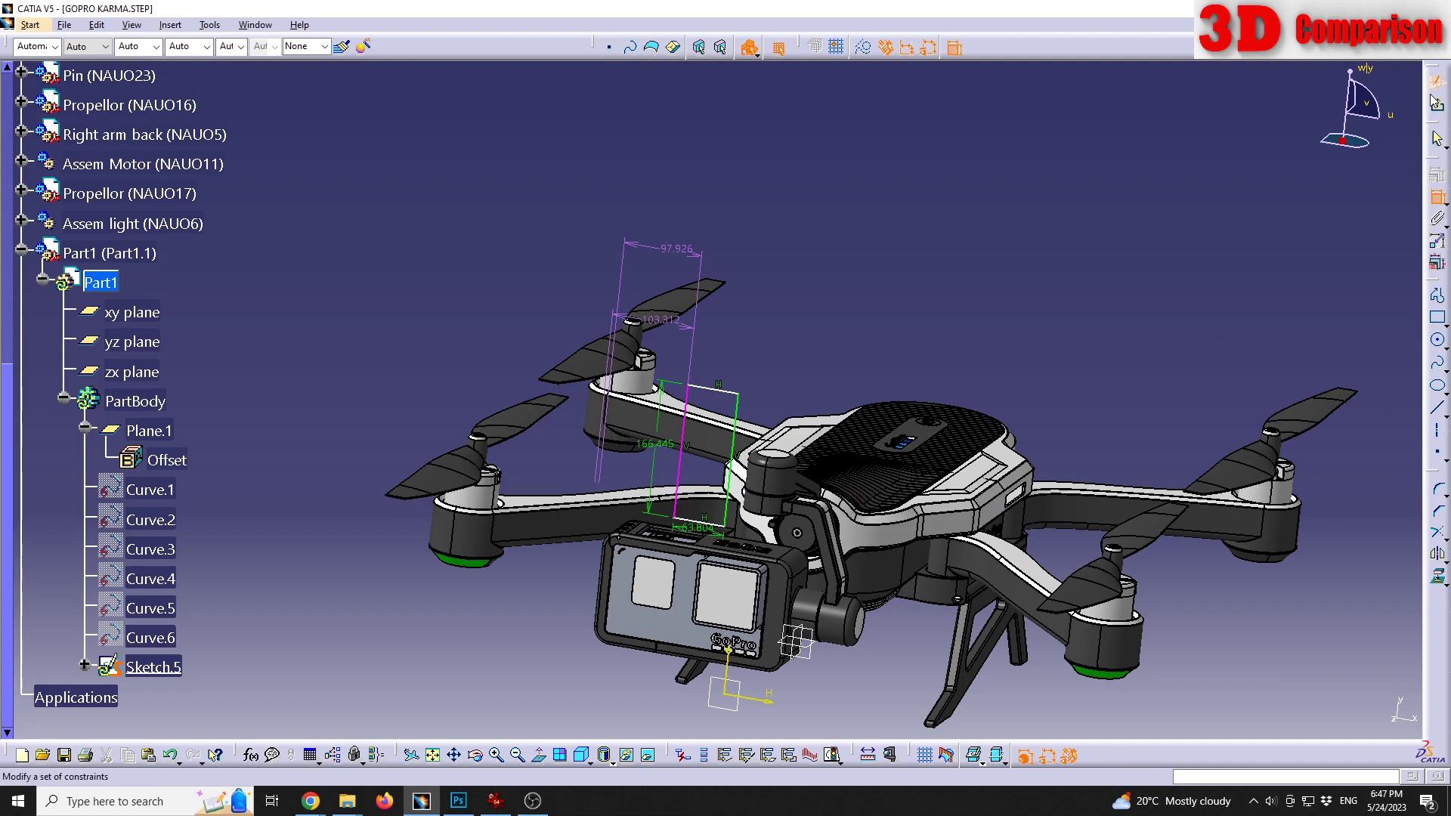
Cut the part by the sketch plane, update it, and edit the over-constrained Sketch.5.
{"action": "left_click", "coordinate": [947, 756]}
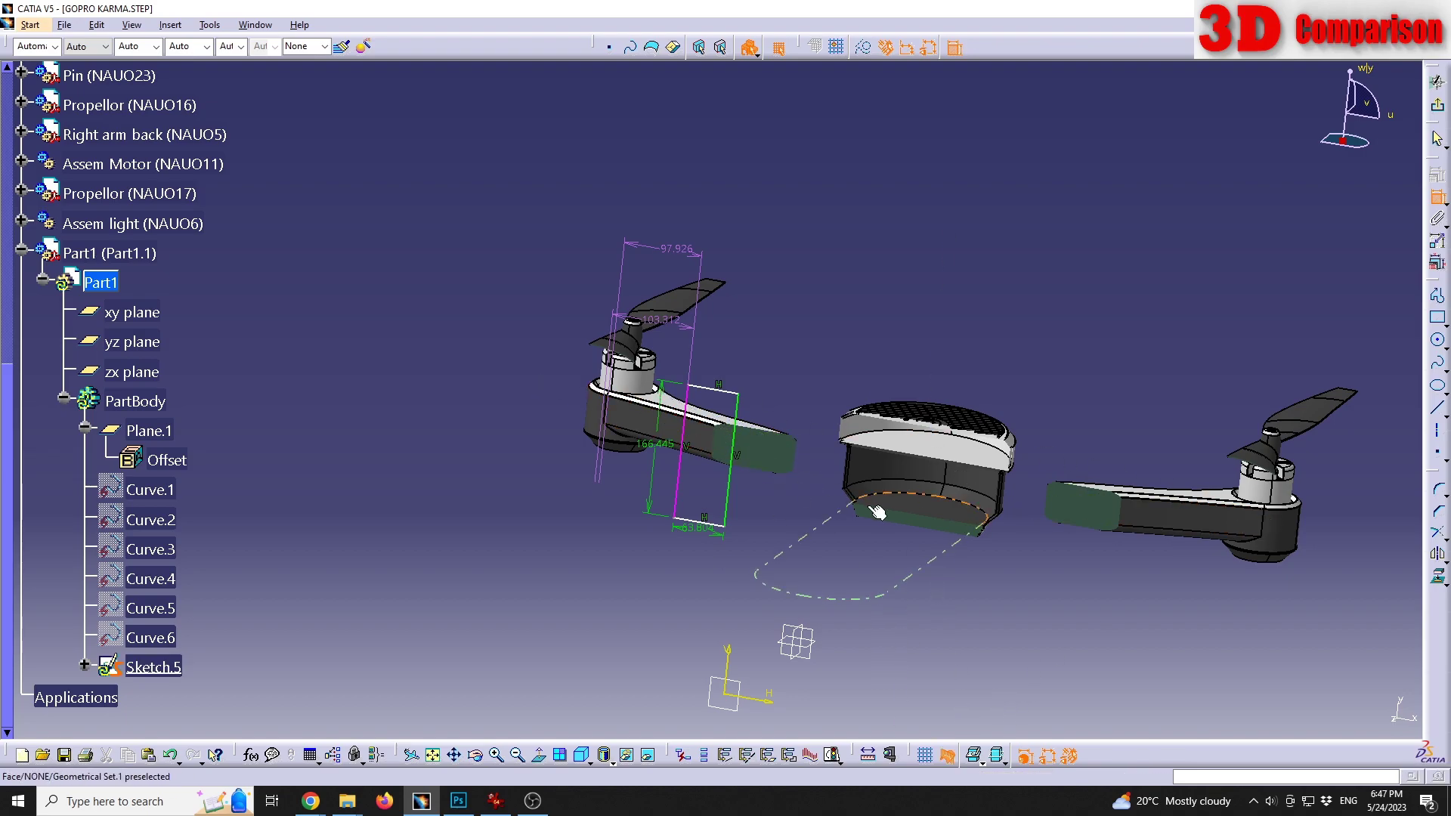
{"action": "middle_click_drag", "start_coordinate": [756, 598], "coordinate": [572, 429]}
{"action": "key", "text": "Escape"}
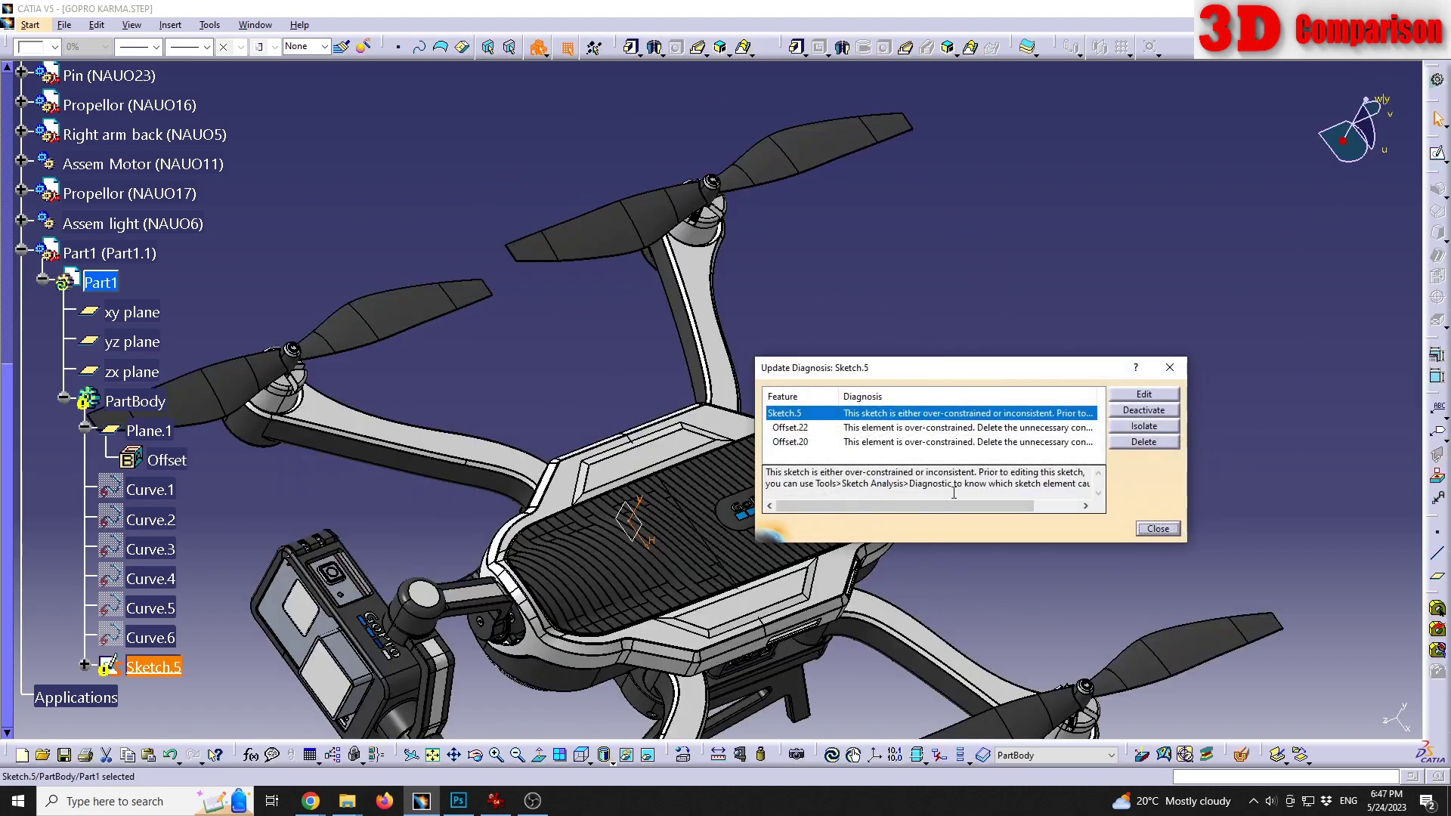
{"action": "left_click", "coordinate": [1153, 401]}
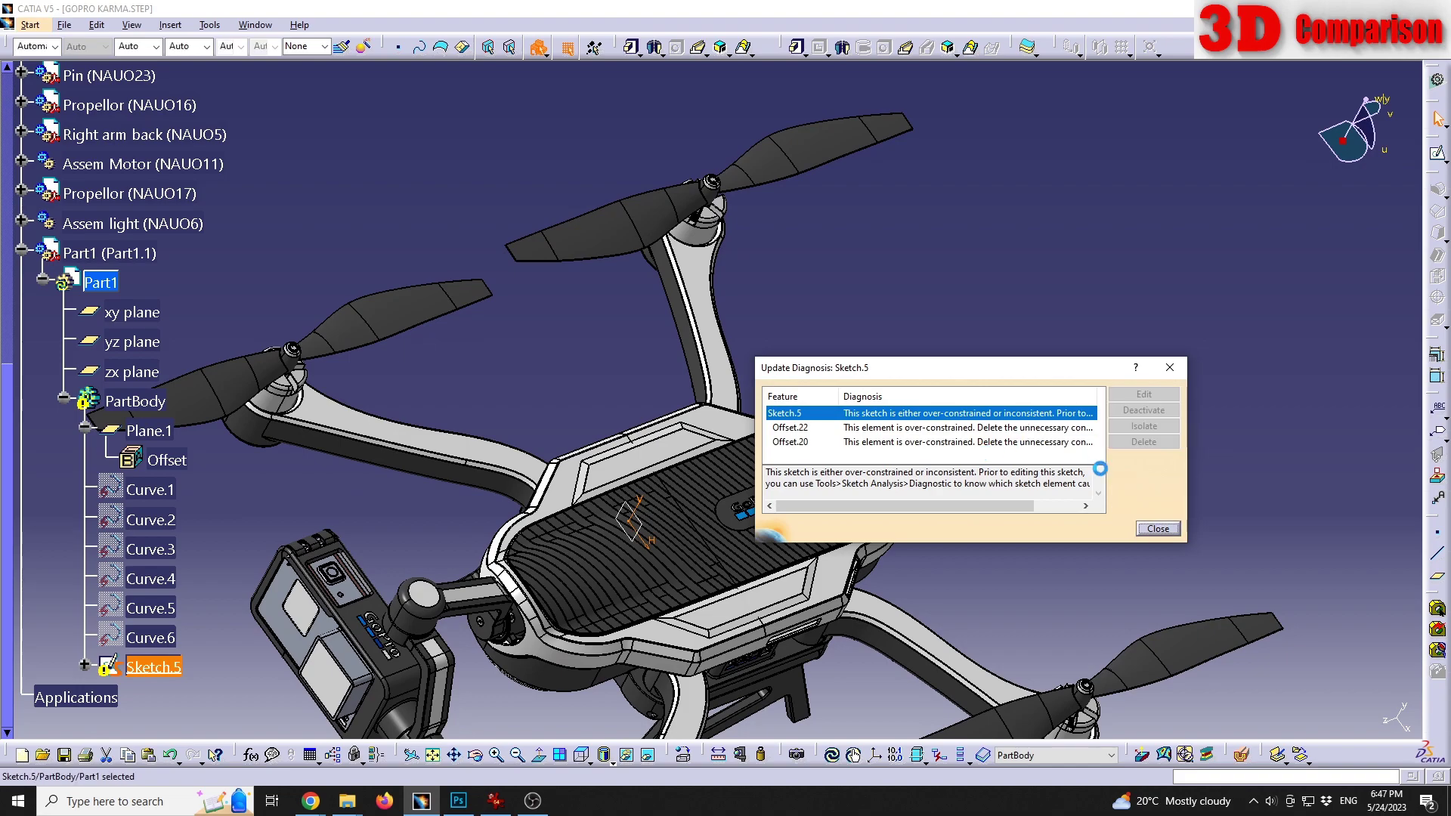
{"action": "left_click", "coordinate": [1154, 529]}
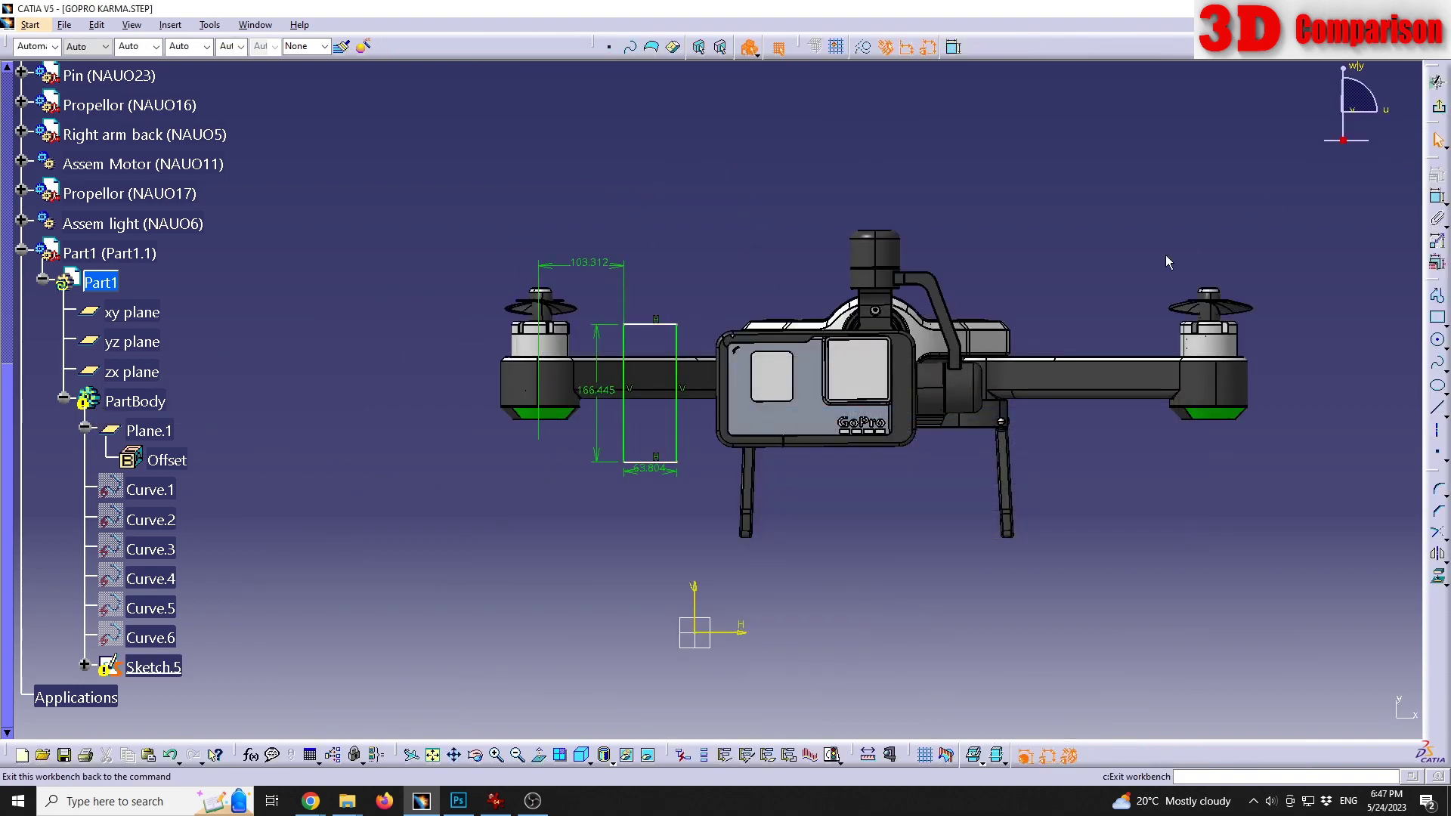
Leave the sketch, change Plane.1's offset from the xy plane to 1000mm, and reopen Sketch.5.
{"action": "left_click", "coordinate": [1436, 106]}
{"action": "mouse_move", "coordinate": [525, 370]}
{"action": "middle_mouse_down"}
{"action": "mouse_move", "coordinate": [665, 398]}
{"action": "mouse_move", "coordinate": [570, 389]}
{"action": "middle_mouse_up"}
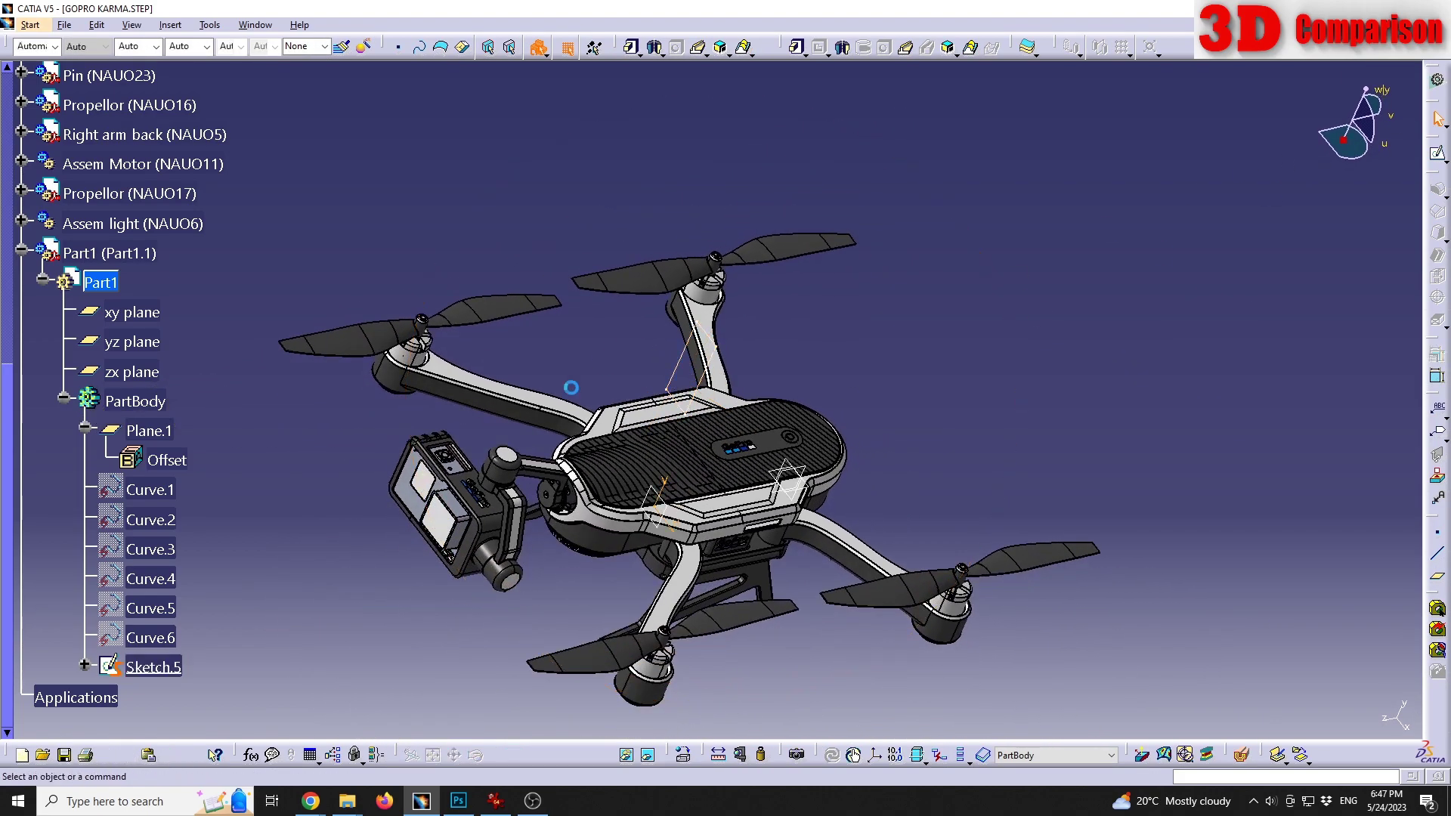
{"action": "double_click", "coordinate": [675, 511]}
{"action": "type", "text": "1000"}
{"action": "left_click", "coordinate": [567, 248]}
{"action": "left_click", "coordinate": [452, 248]}
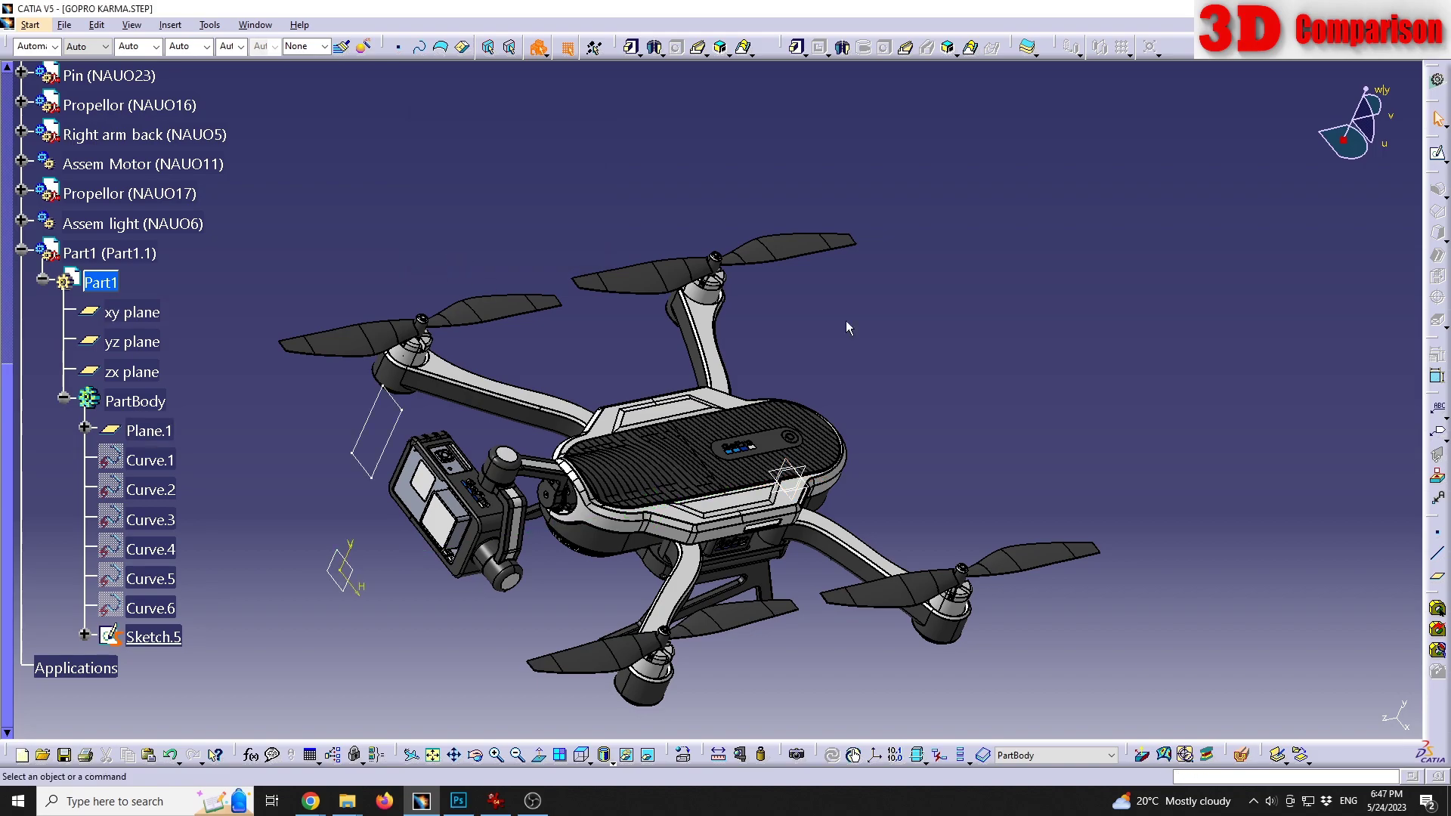
{"action": "double_click", "coordinate": [152, 638]}
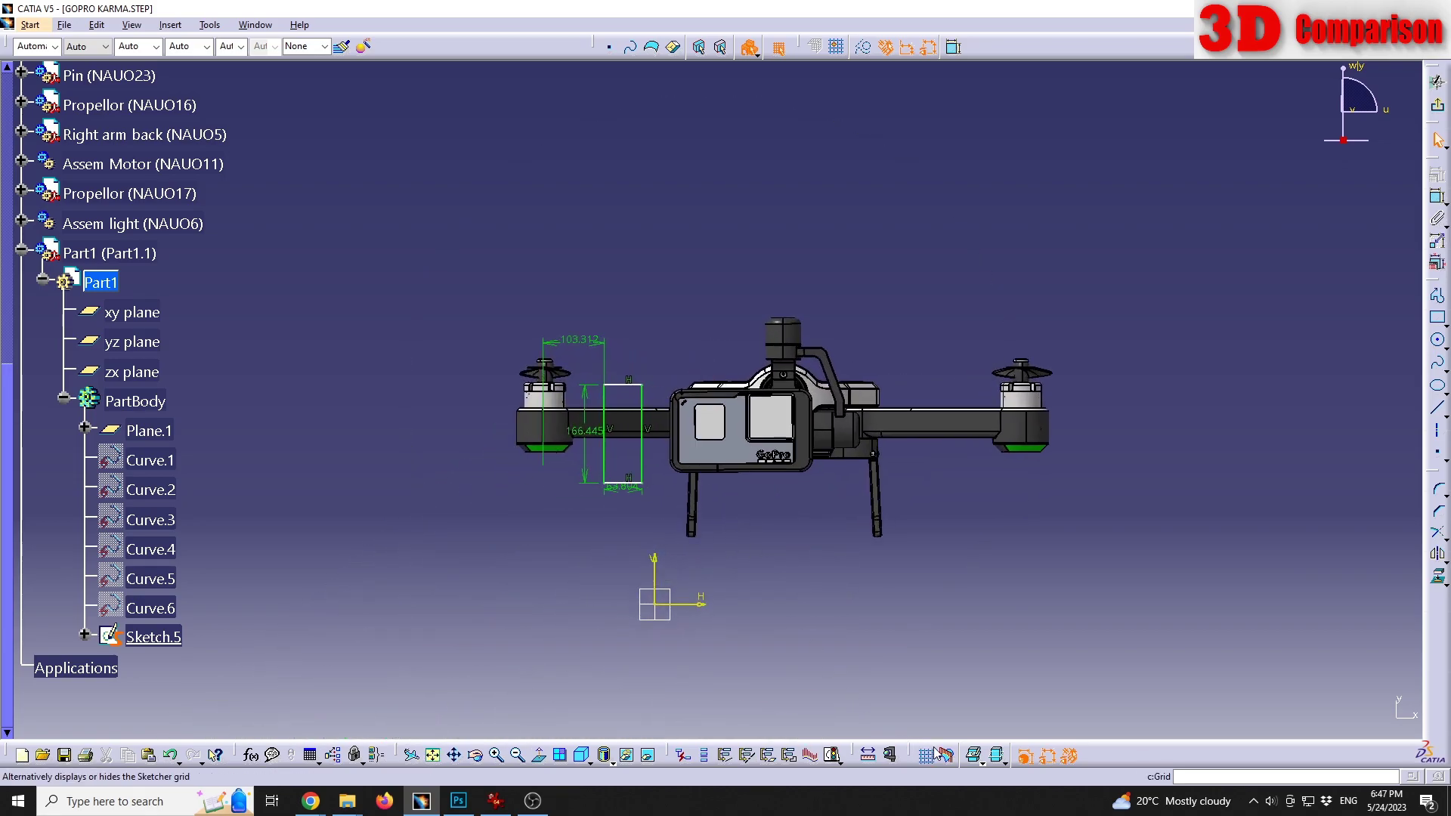
Orbit around the drone from a low side-on angle to a more top-down view.
{"action": "middle_click_drag", "start_coordinate": [756, 408], "coordinate": [805, 498]}
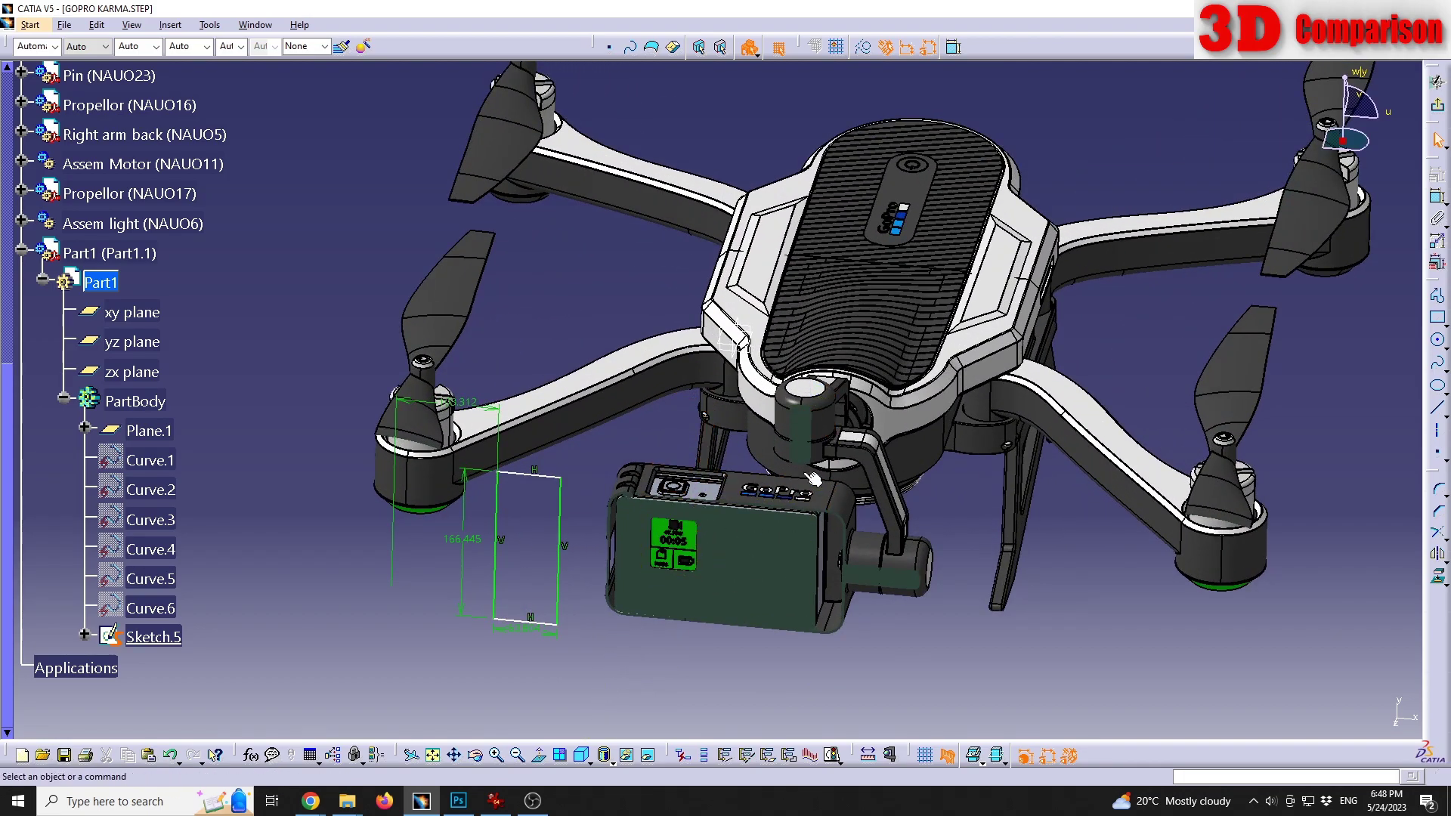
{"action": "middle_click_drag", "start_coordinate": [696, 522], "coordinate": [790, 412]}
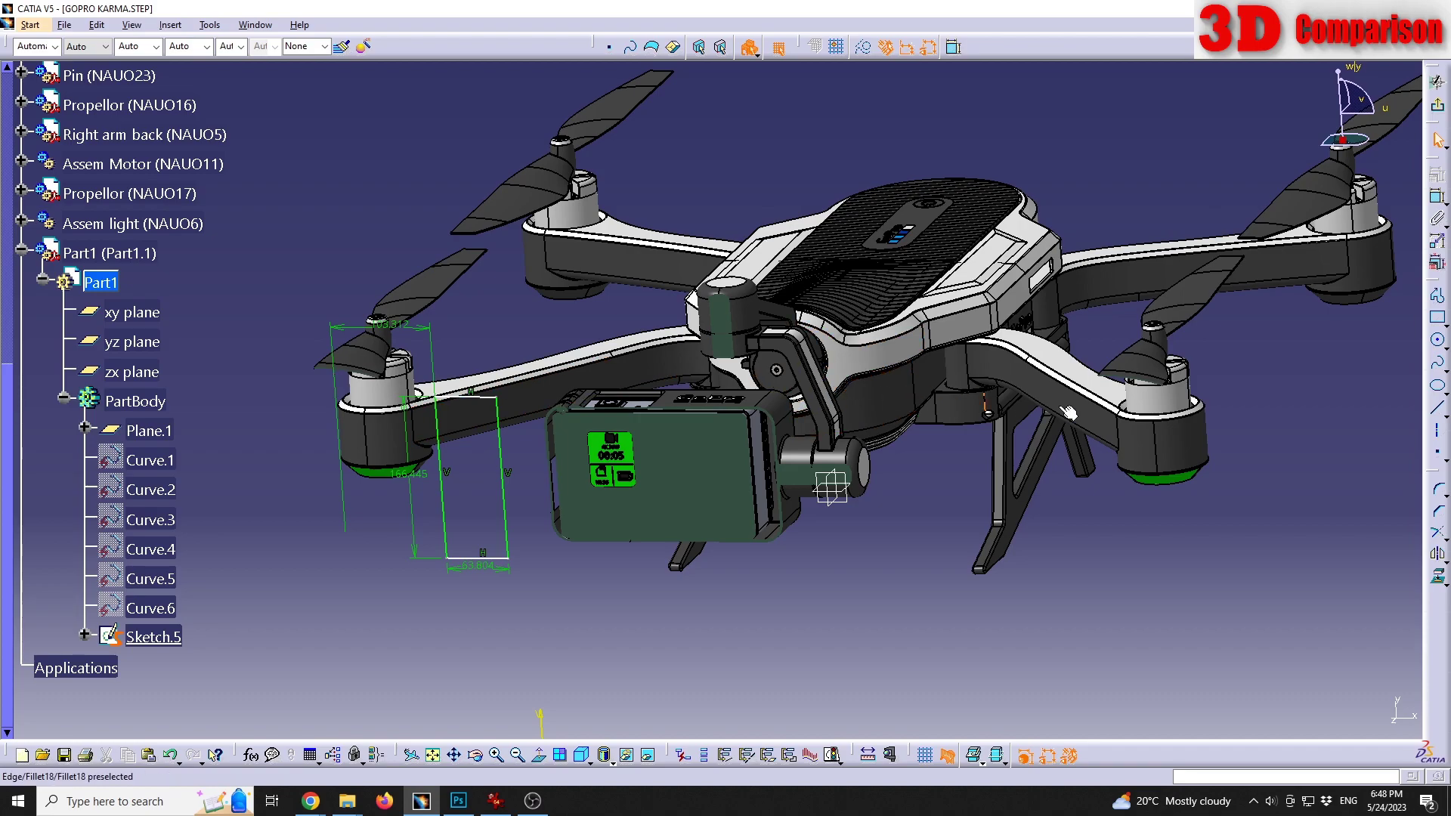
{"action": "mouse_move", "coordinate": [877, 473]}
{"action": "middle_mouse_down"}
{"action": "mouse_move", "coordinate": [945, 463]}
{"action": "mouse_move", "coordinate": [843, 477]}
{"action": "mouse_move", "coordinate": [869, 463]}
{"action": "middle_mouse_up"}
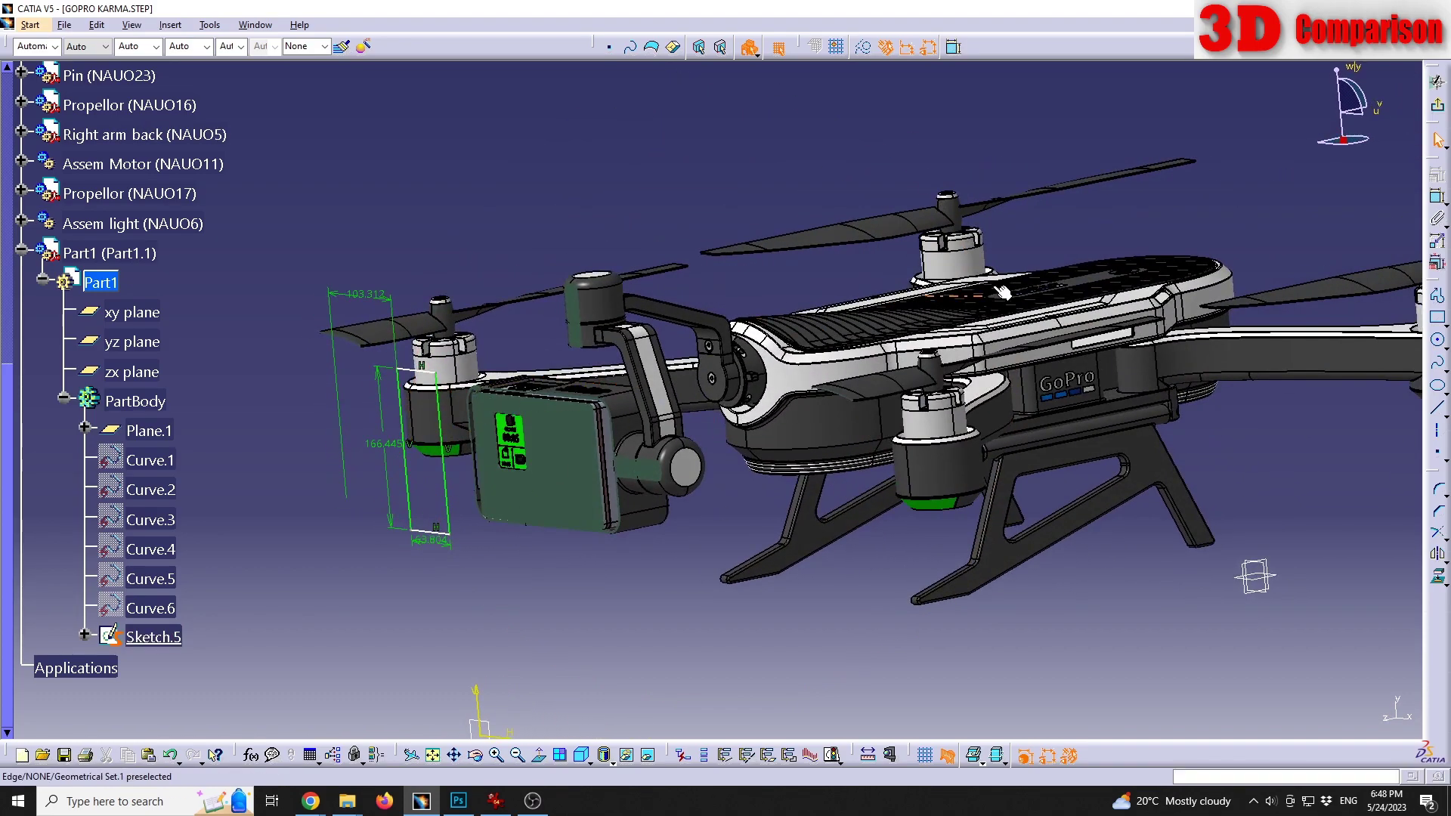
{"action": "middle_click_drag", "start_coordinate": [791, 326], "coordinate": [843, 444]}
Exit Sketch.5 to the 3D part and show the View > Render Style list with Parallel highlighted.
{"action": "left_click", "coordinate": [1438, 109]}
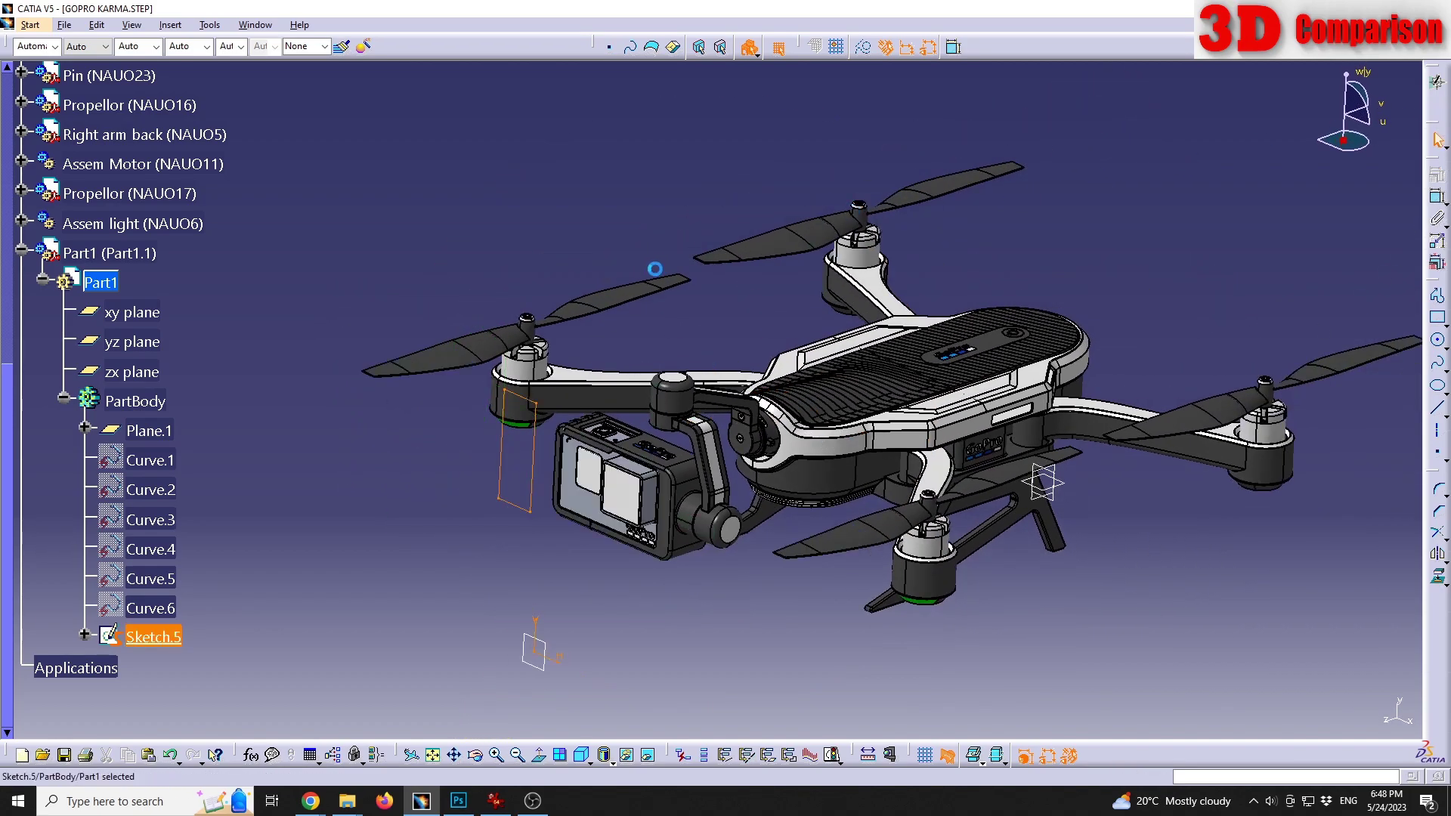
{"action": "left_click", "coordinate": [133, 29]}
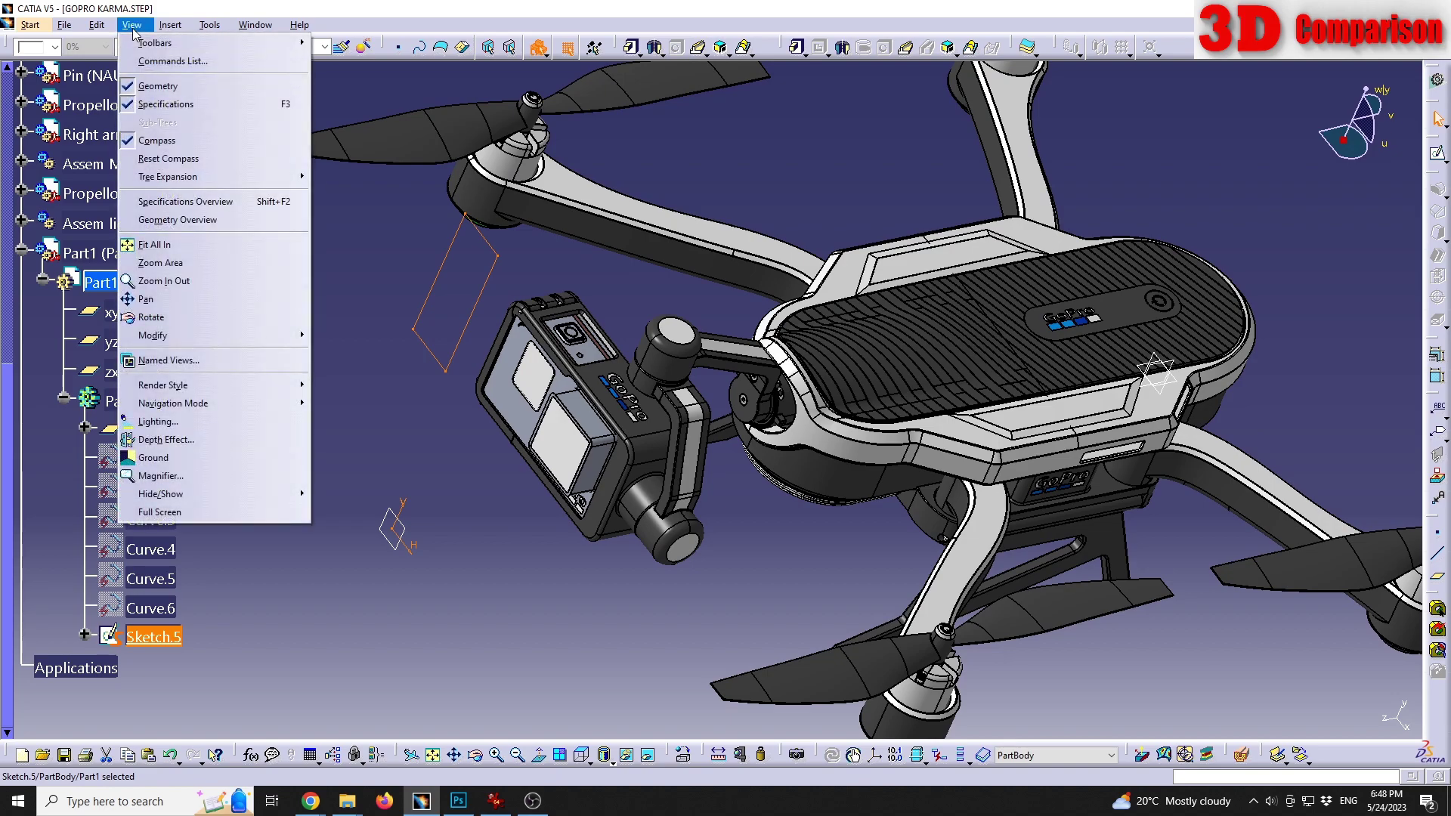
{"action": "mouse_move", "coordinate": [183, 387]}
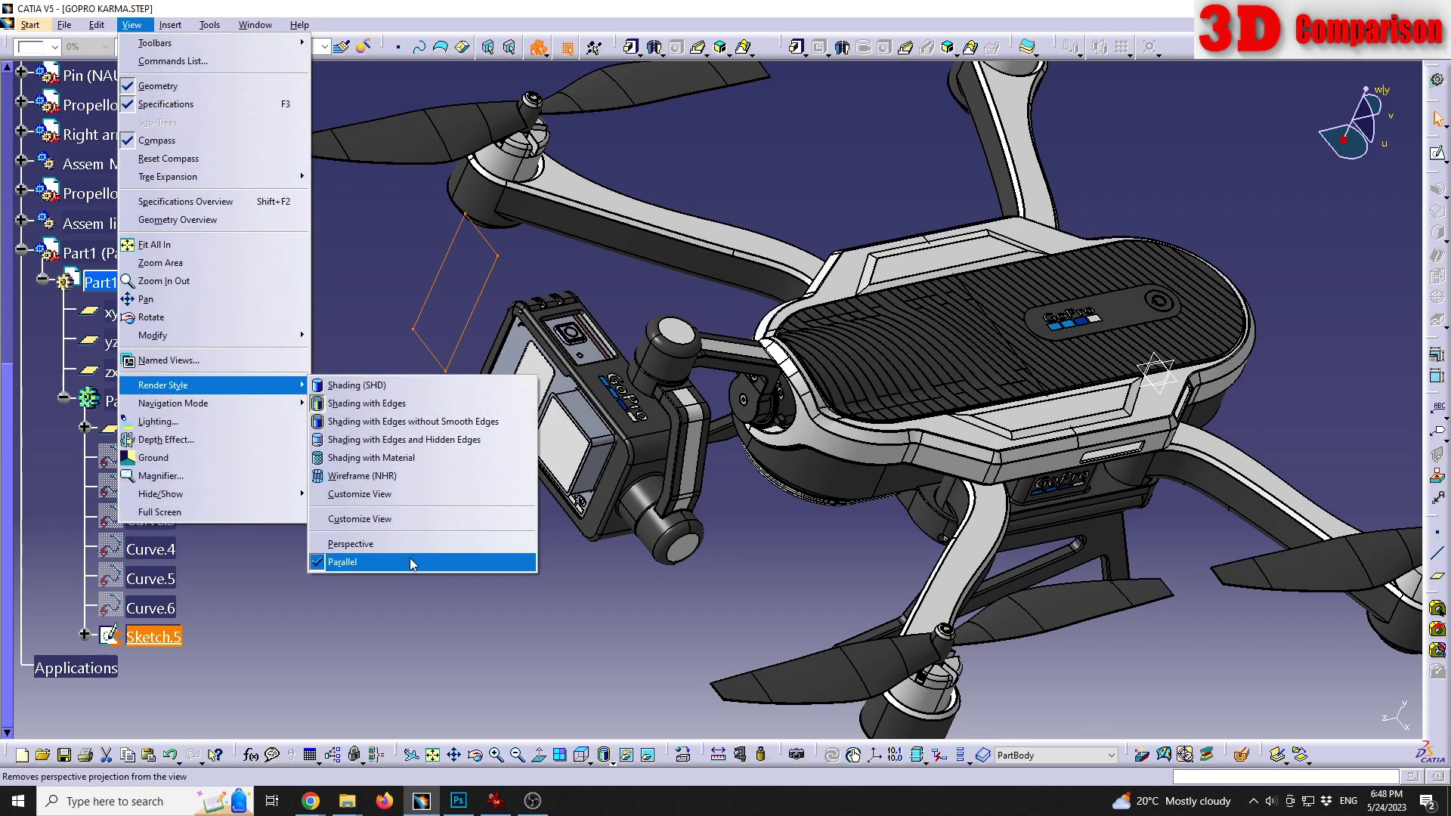